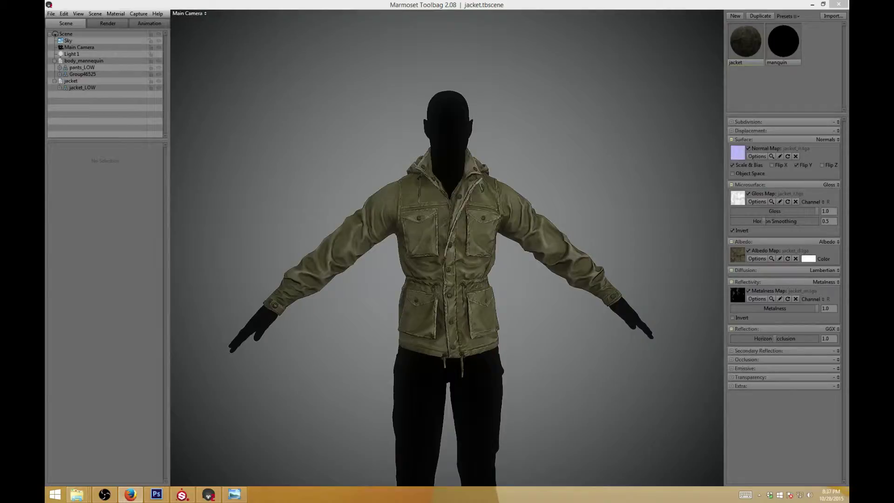
Look over the jacket texture in Photoshop and the whole jacket model in Substance Painter, then return to Marmoset Toolbag
left_click(154, 496)
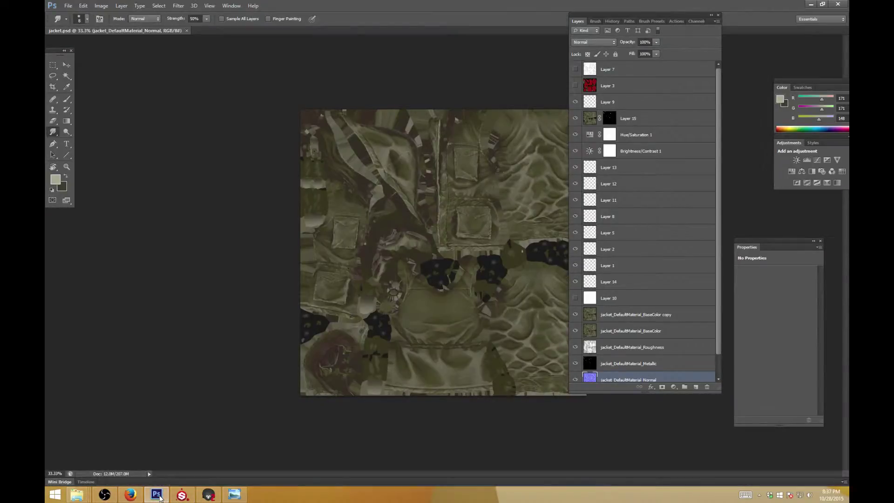
left_click(182, 495)
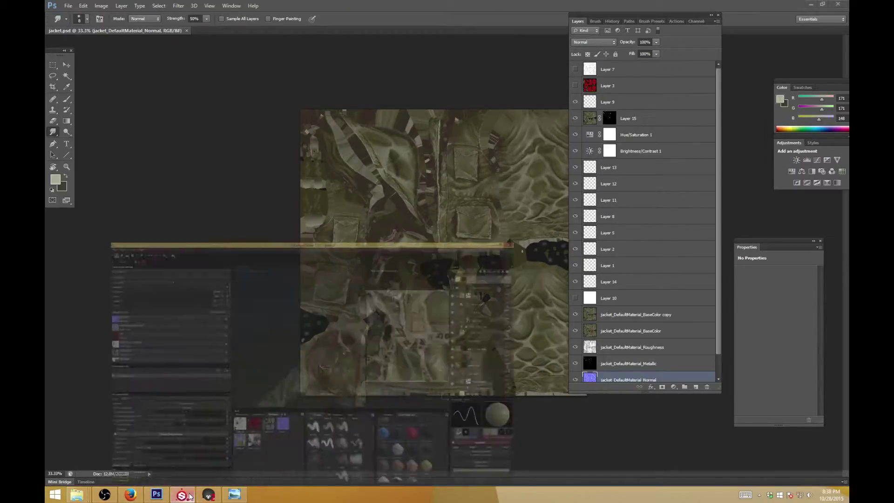
scroll(389, 156, "up", 6)
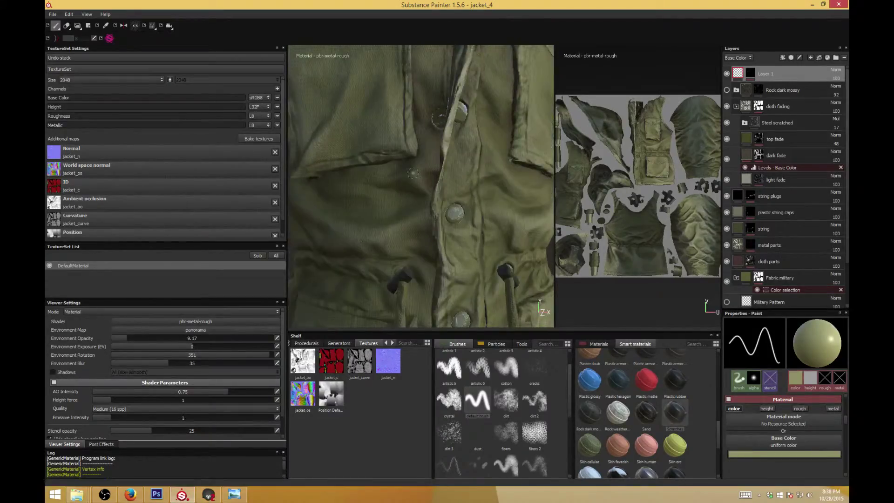
key("f")
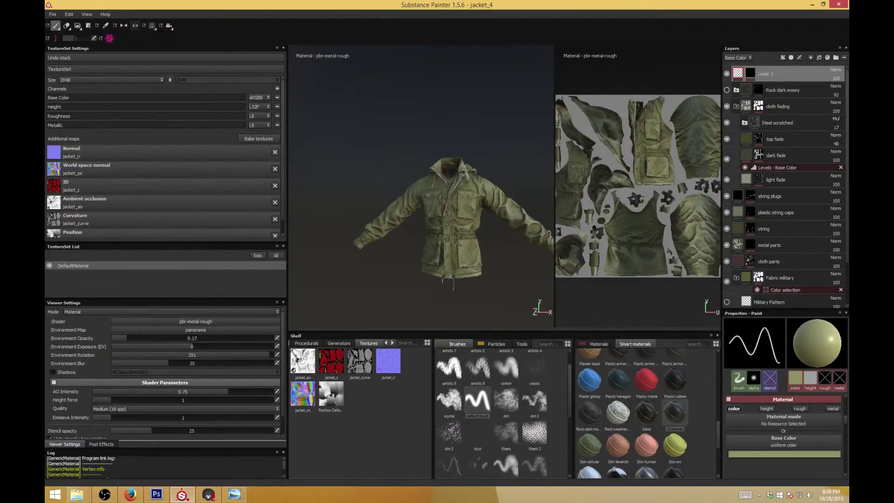
scroll(429, 249, "up", 3)
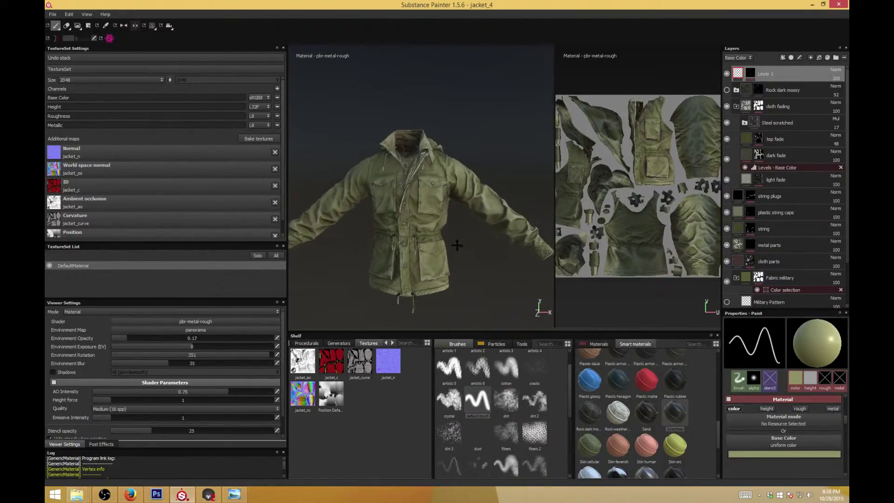
left_click(812, 5)
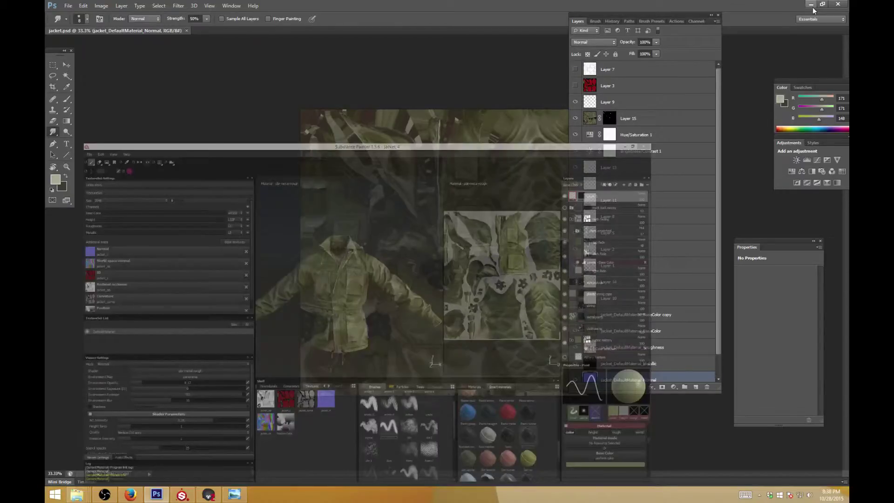
left_click(812, 5)
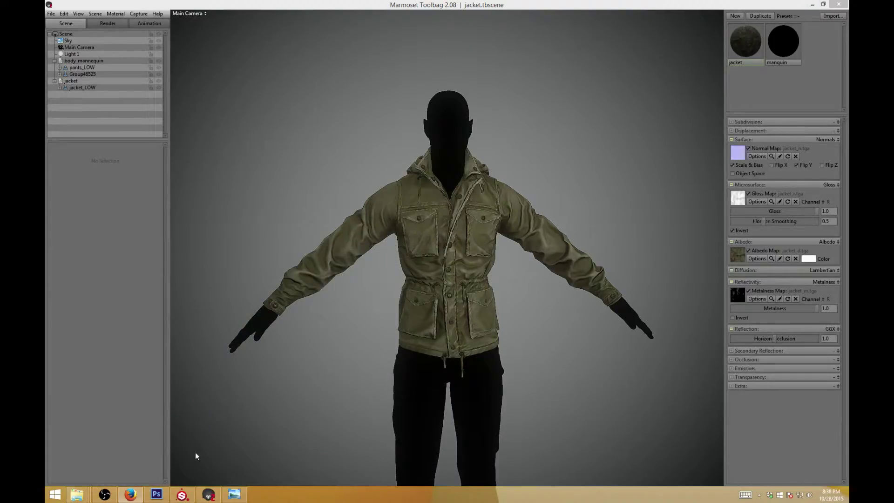
Switch to Photoshop and toggle the visibility of Layer 1 to compare the jacket texture with and without it
left_click(157, 495)
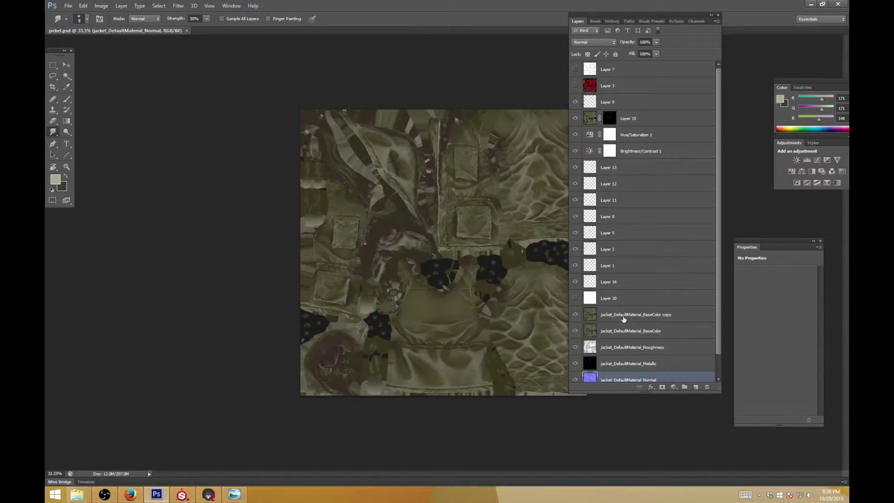
left_click(606, 266)
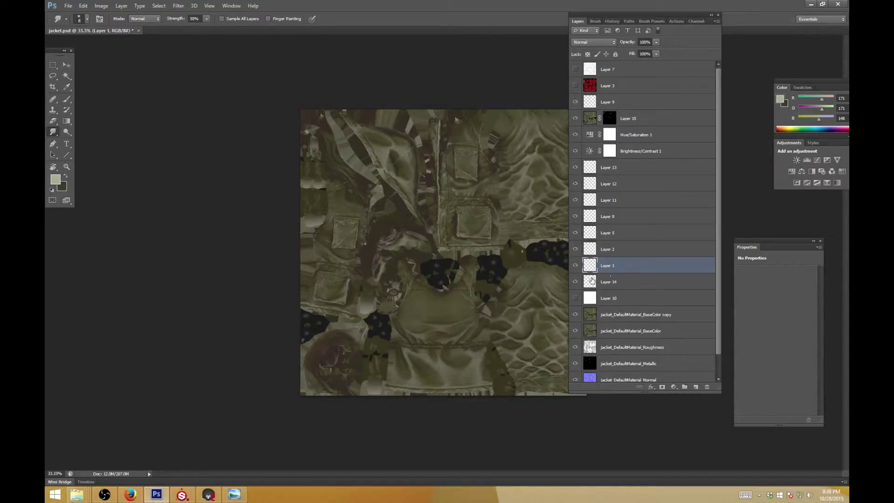
left_click(576, 265)
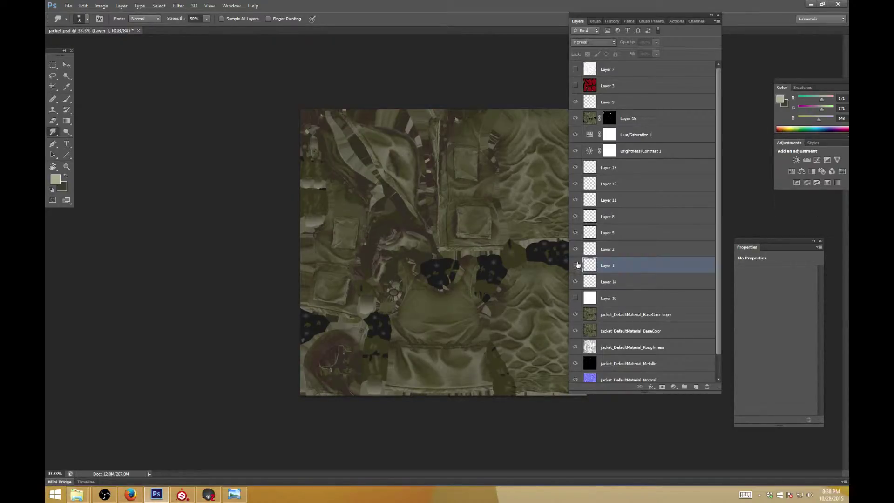
left_click(576, 265)
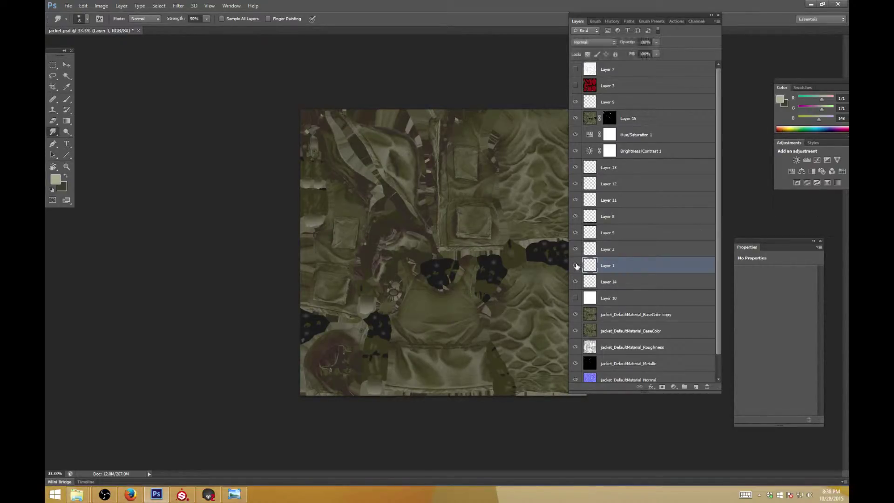
left_click(575, 265)
left_click(575, 265)
Add a layer mask to Layer 1 and float the jacket.psd document in its own window
left_click(662, 387)
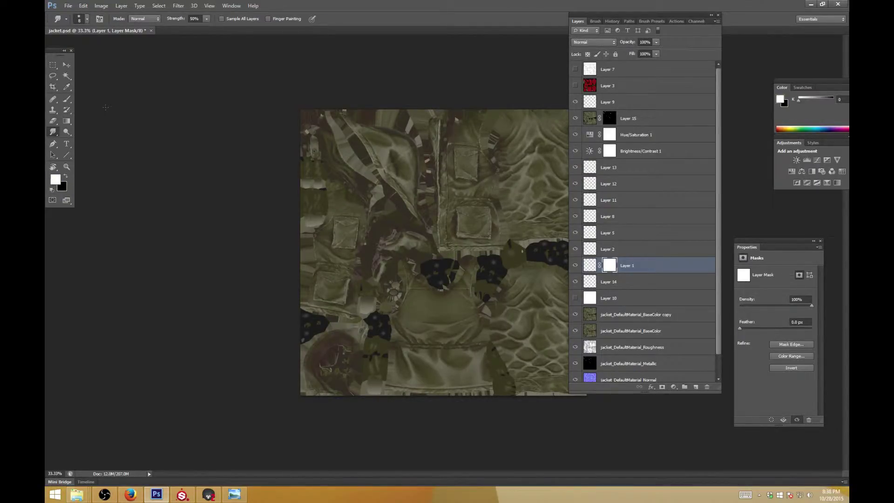
key("ctrl+plus")
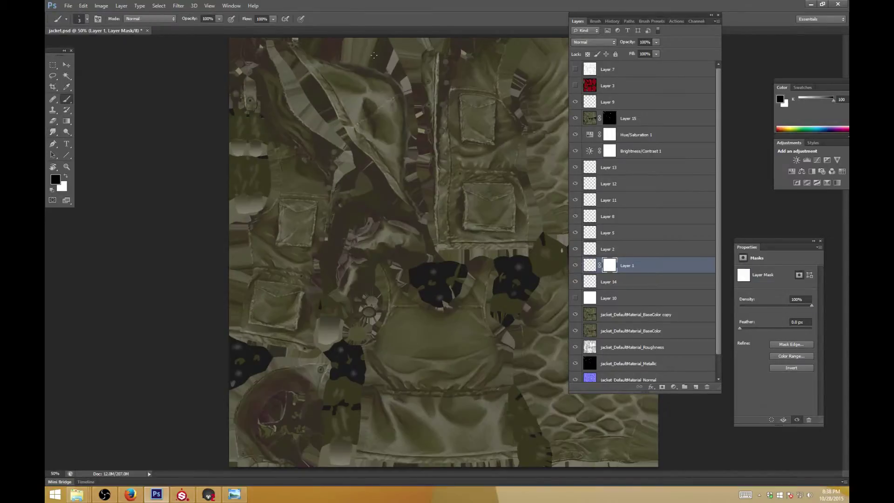
left_click_drag(122, 31, 129, 59)
Paint black with a 200 px brush on Layer 1's mask over the upper and lower wrinkled sleeve areas of the texture
key("b")
key("x")
key("ctrl+plus")
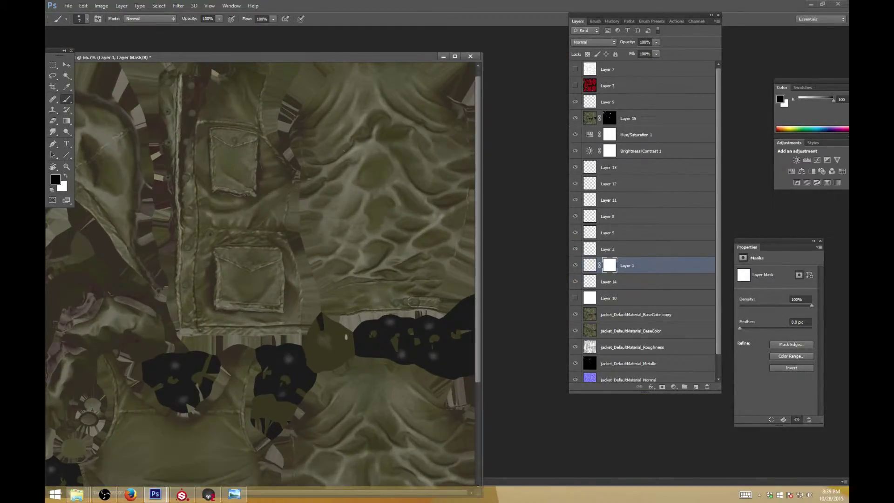
key("bracketright")
key("bracketright")
key("bracketright")
key("bracketright")
key("bracketright")
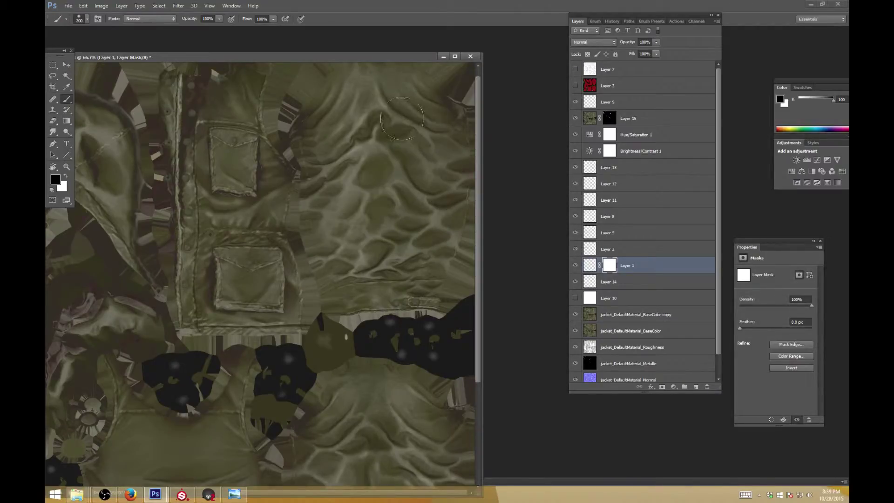
left_click(402, 118)
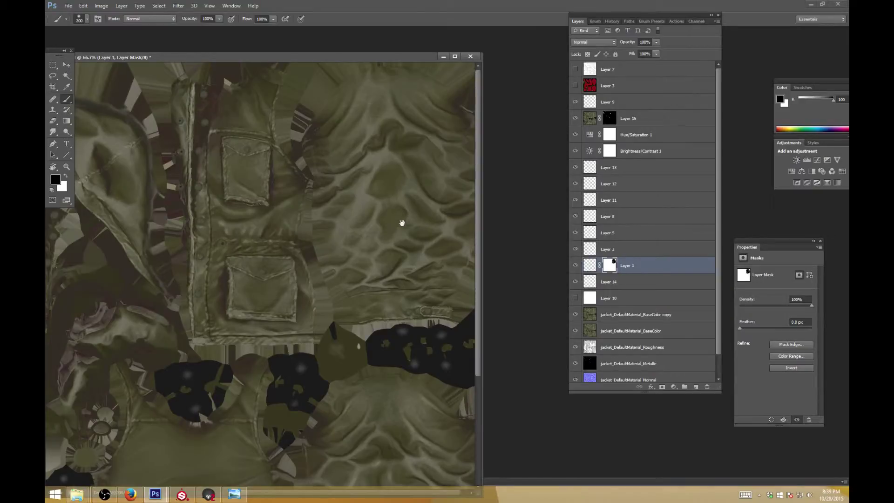
left_click_drag(402, 223, 390, 79)
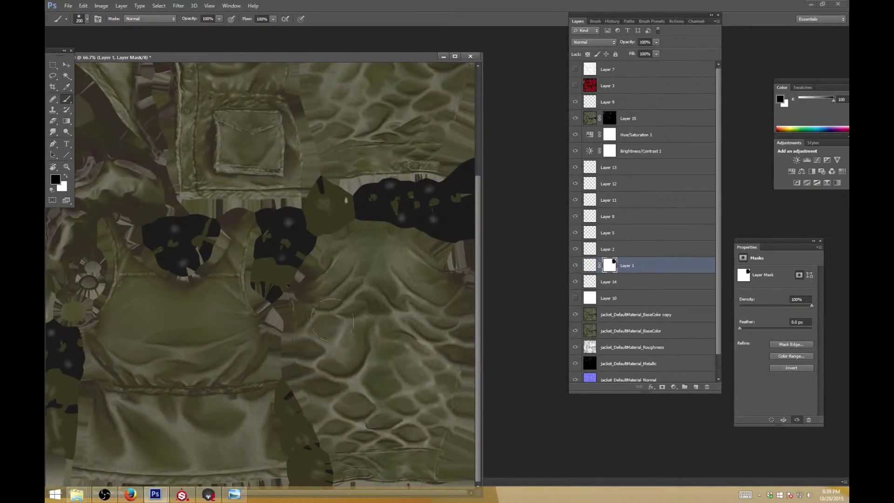
left_click(379, 329)
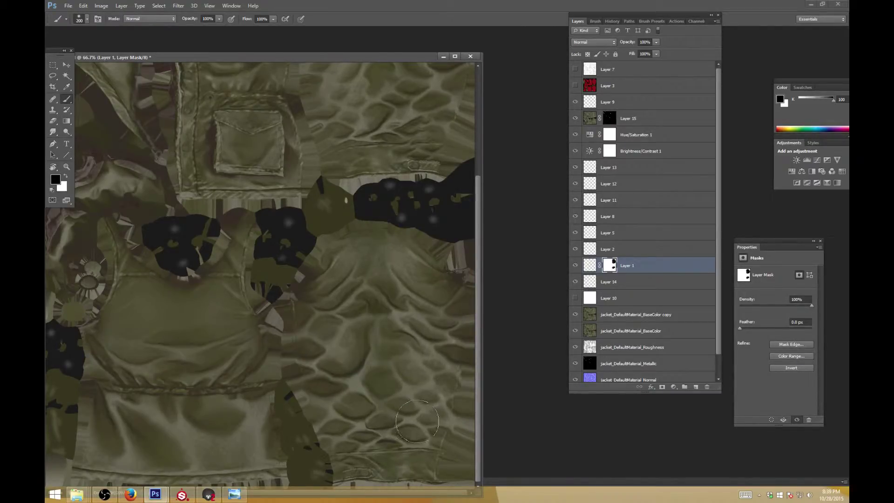
key("ctrl+minus")
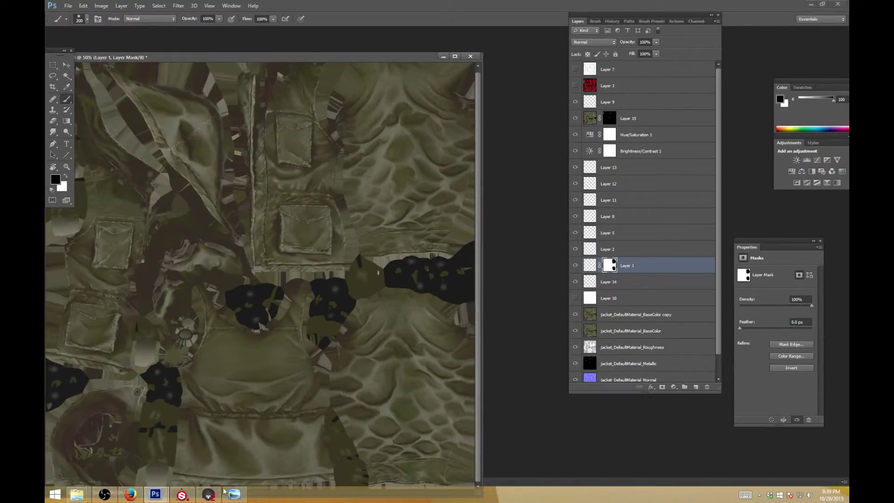
Switch to Marmoset Toolbag and examine the jacket's folds and fabric shading up close from the front and at an angle
left_click(208, 494)
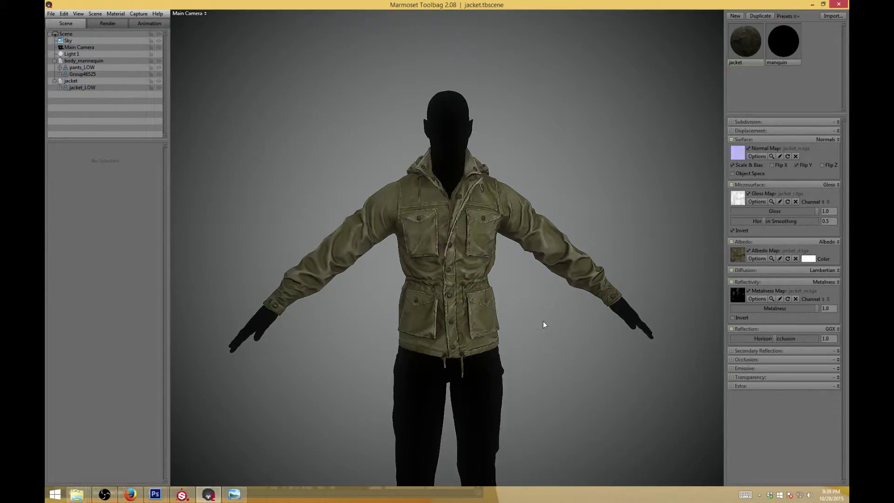
scroll(543, 321, "up", 3)
scroll(550, 314, "up", 3)
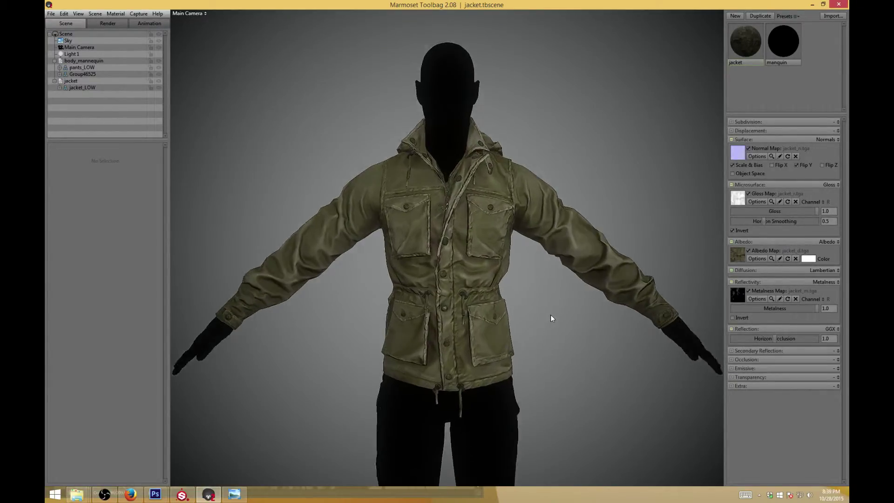
scroll(550, 311, "up", 2)
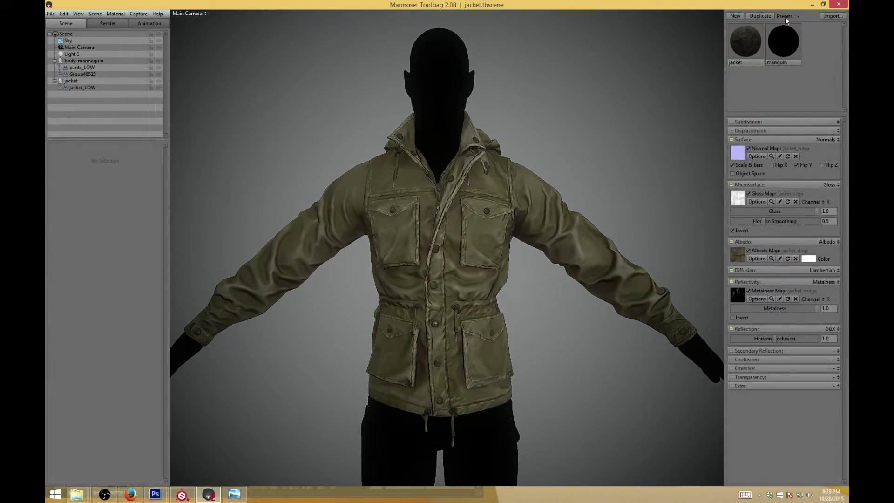
left_click_drag(613, 227, 600, 198)
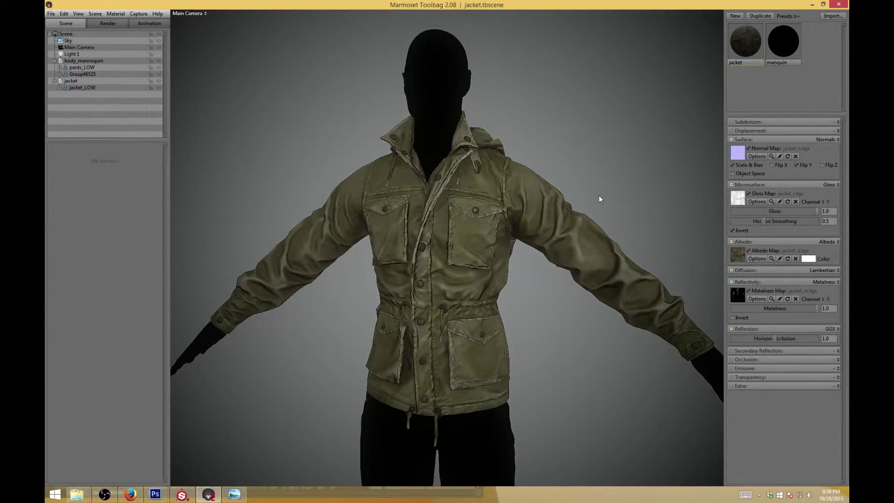
left_click_drag(599, 196, 596, 219)
scroll(633, 213, "up", 2)
scroll(633, 217, "down", 3)
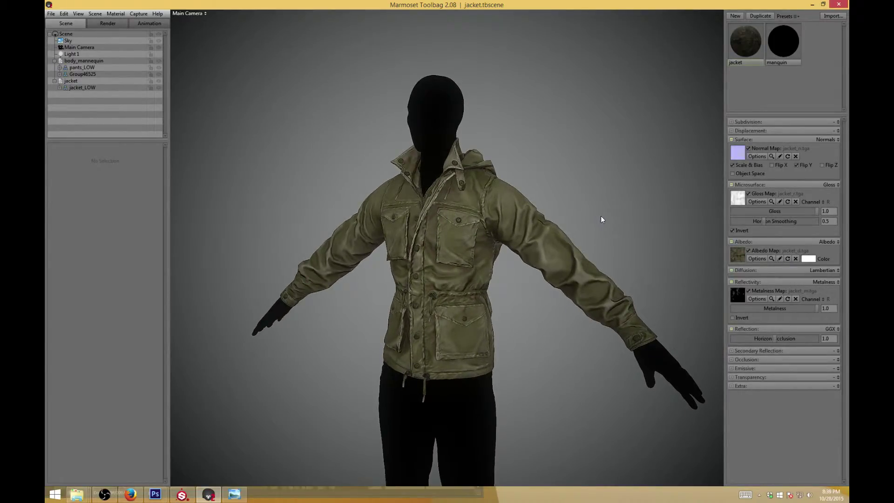
scroll(601, 216, "up", 3)
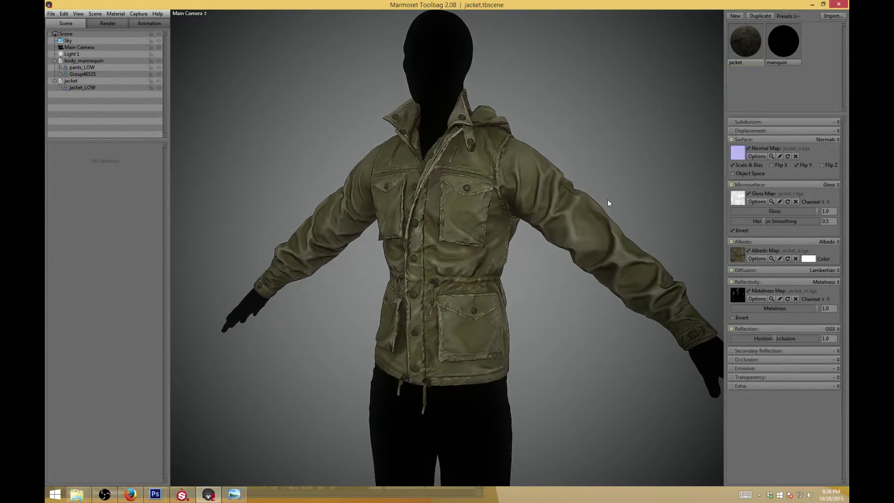
scroll(608, 200, "up", 4)
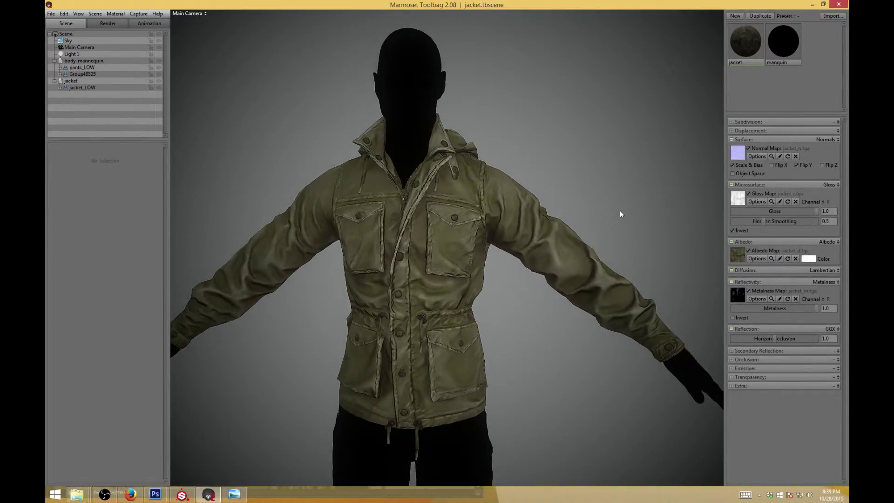
scroll(574, 217, "down", 3)
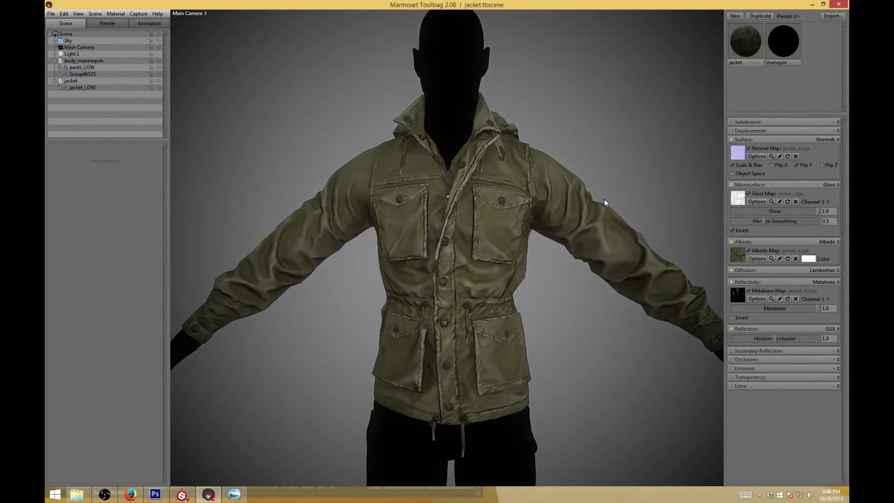
scroll(605, 197, "up", 2)
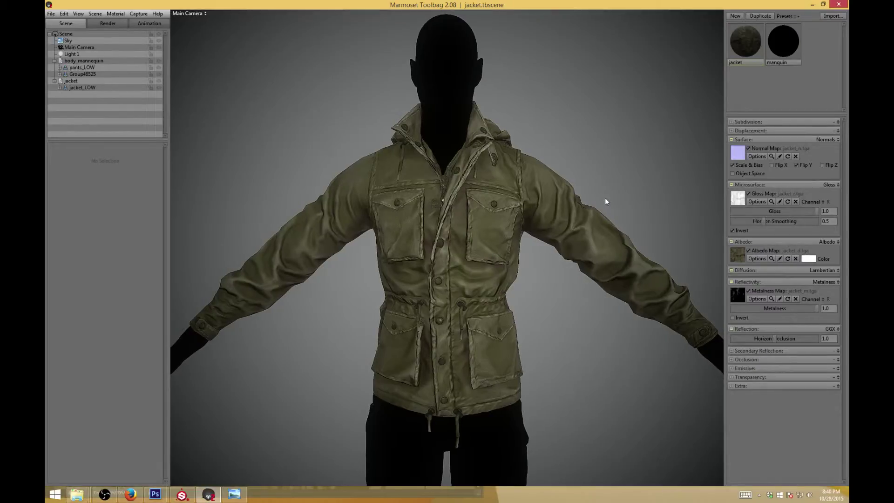
left_click(813, 5)
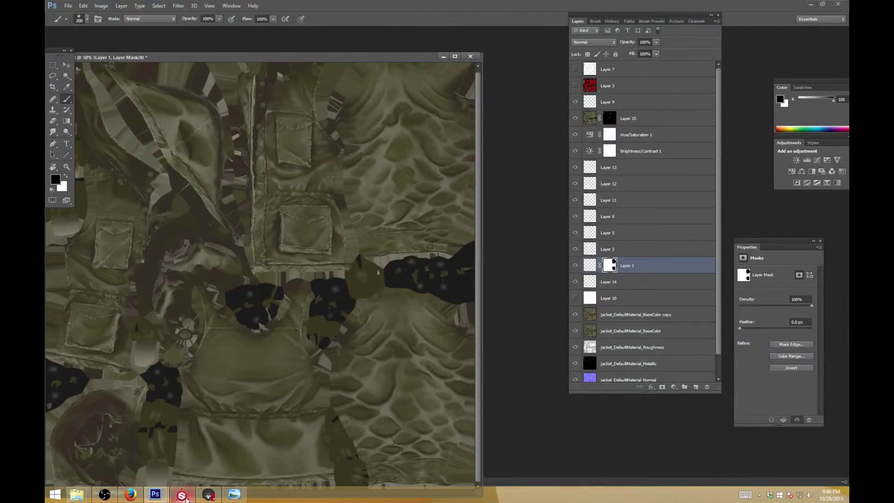
left_click(208, 495)
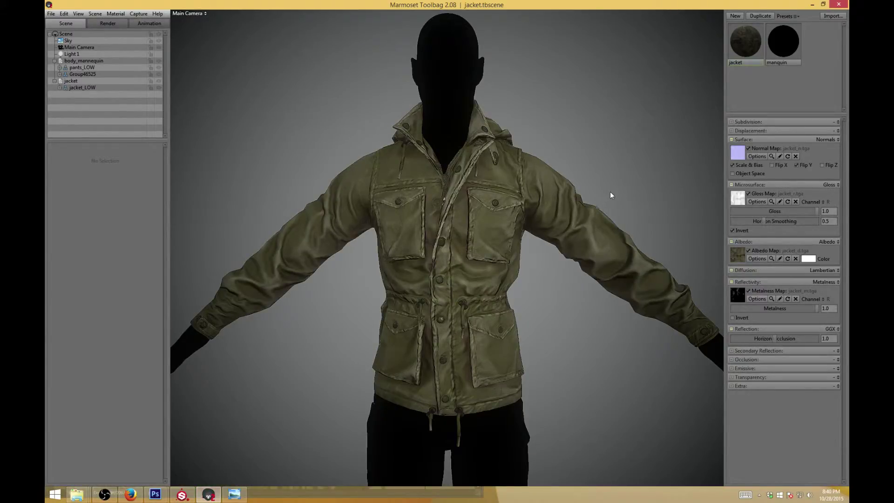
Create a new Photoshop document at the clipboard preset size, paste the copied screenshot into it, and float its window
mouse_move(155, 494)
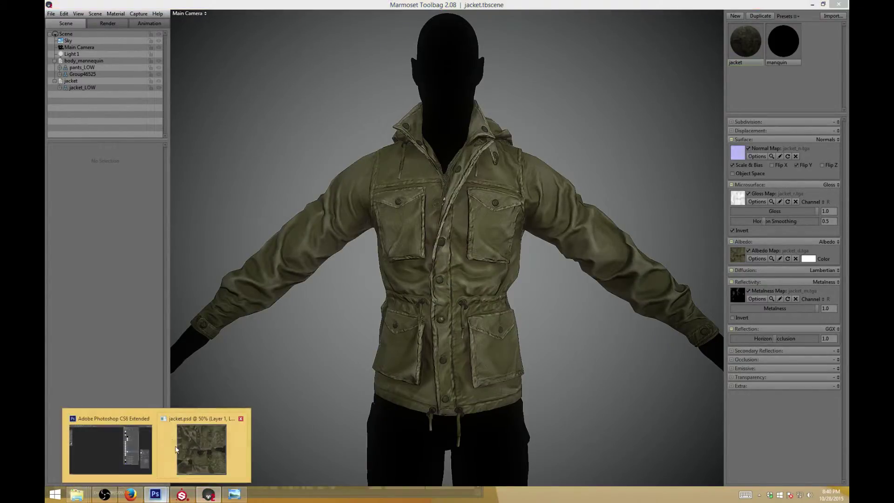
left_click(140, 416)
left_click(68, 5)
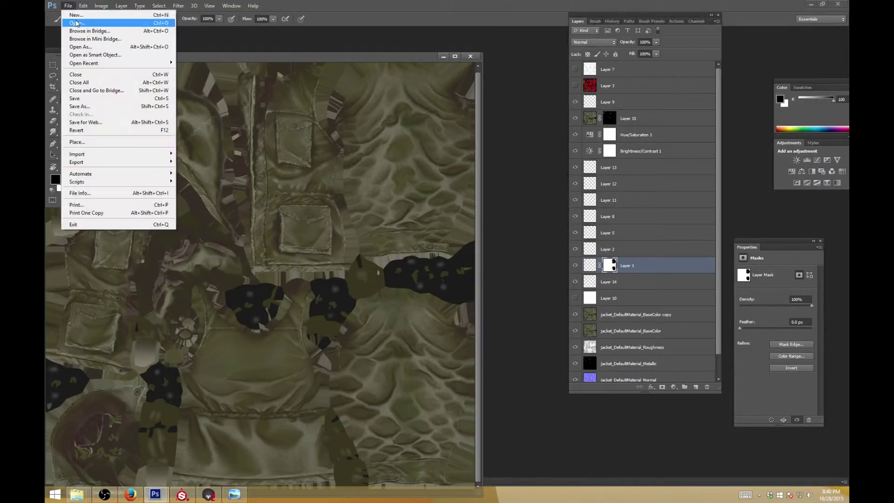
left_click(76, 15)
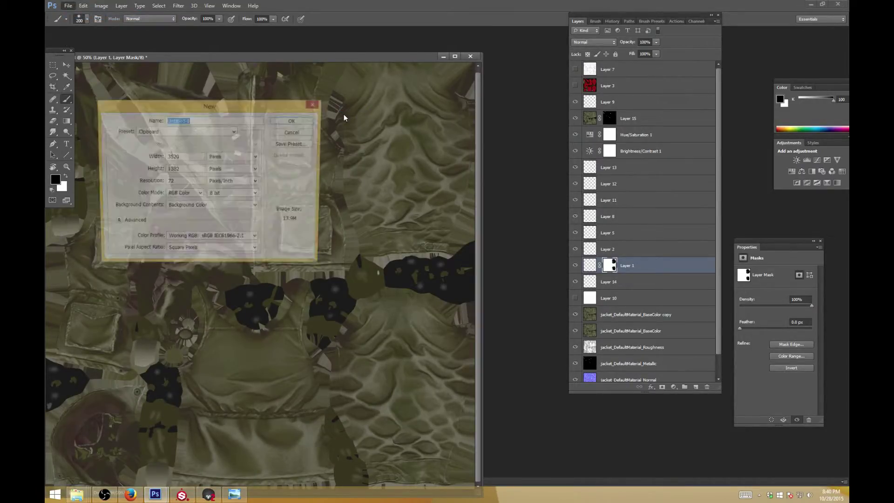
left_click(301, 122)
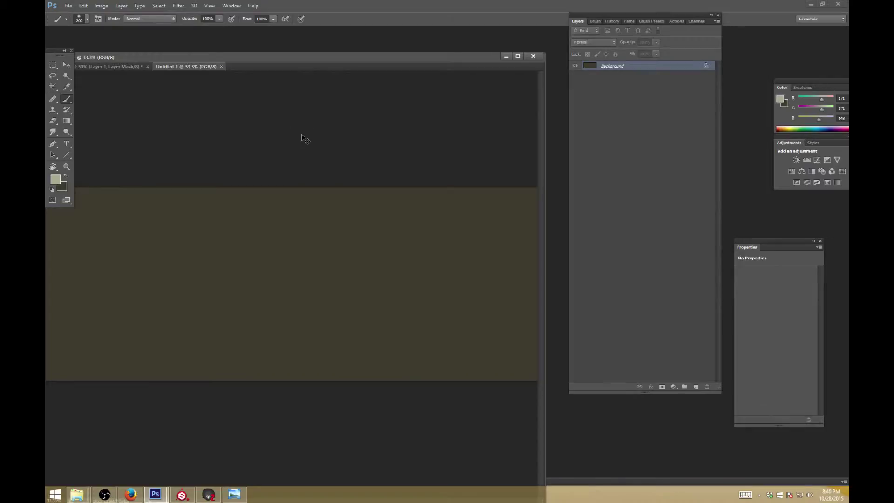
key("ctrl+v")
left_click_drag(195, 66, 240, 100)
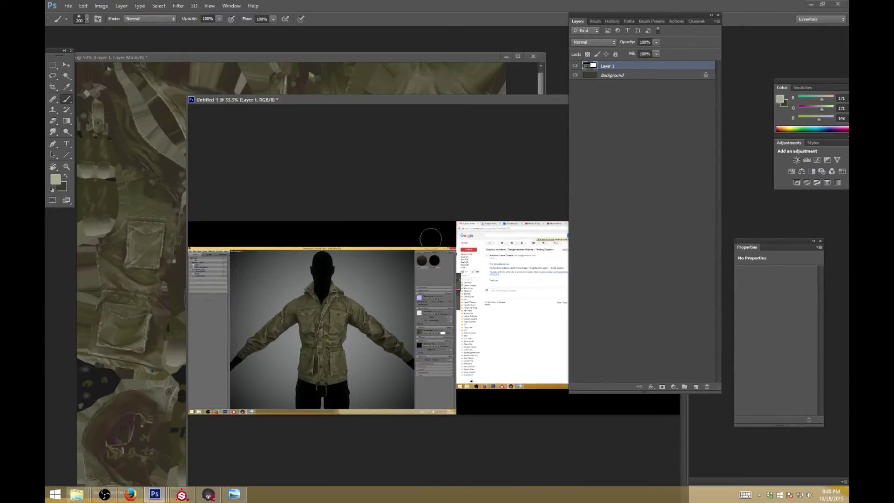
Bring the jacket.psd document to the front, fit the whole texture in view and save it
mouse_move(368, 299)
left_mouse_down()
mouse_move(432, 275)
mouse_move(279, 471)
left_mouse_up()
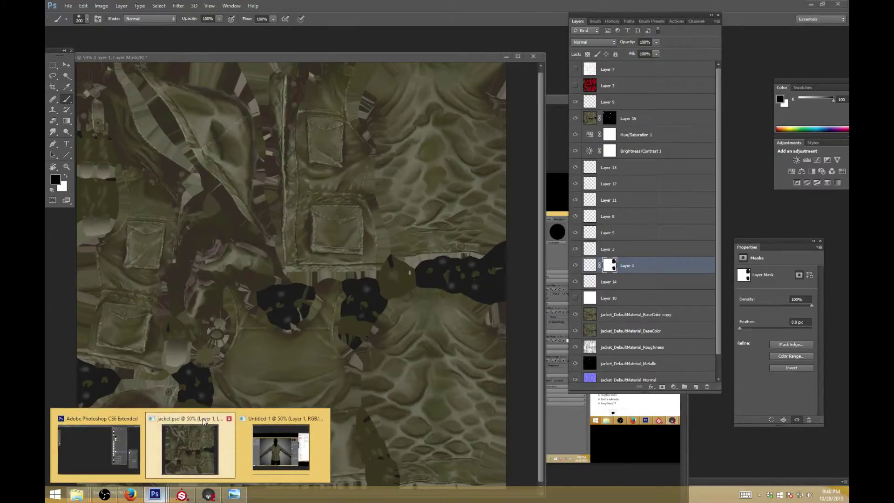
left_click(209, 433)
key("ctrl+minus")
key("ctrl+minus")
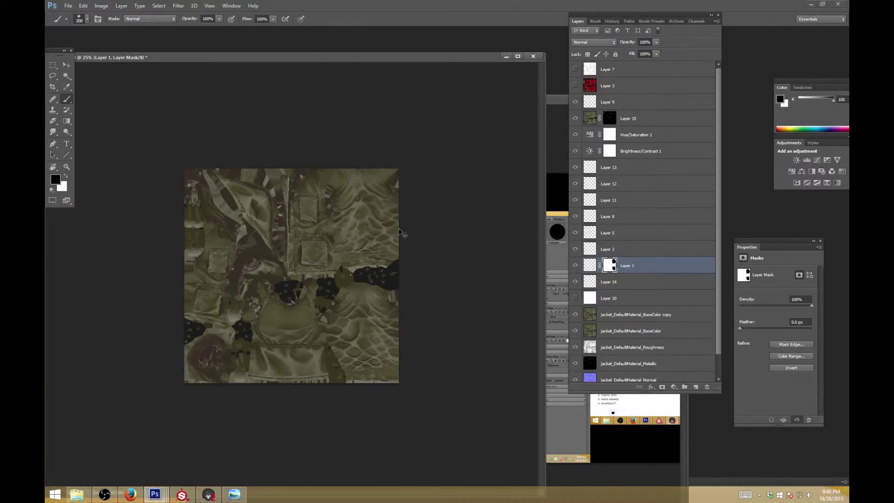
key("ctrl+s")
Run the "flatten and save tga" action on the jacket texture, overwrite jacket_d.tga and close the flattened document
left_click(676, 21)
left_click(669, 387)
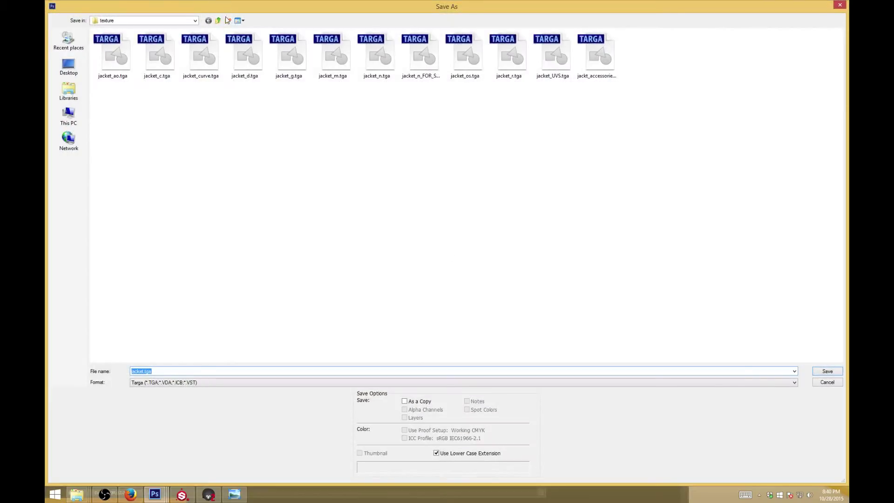
double_click(246, 54)
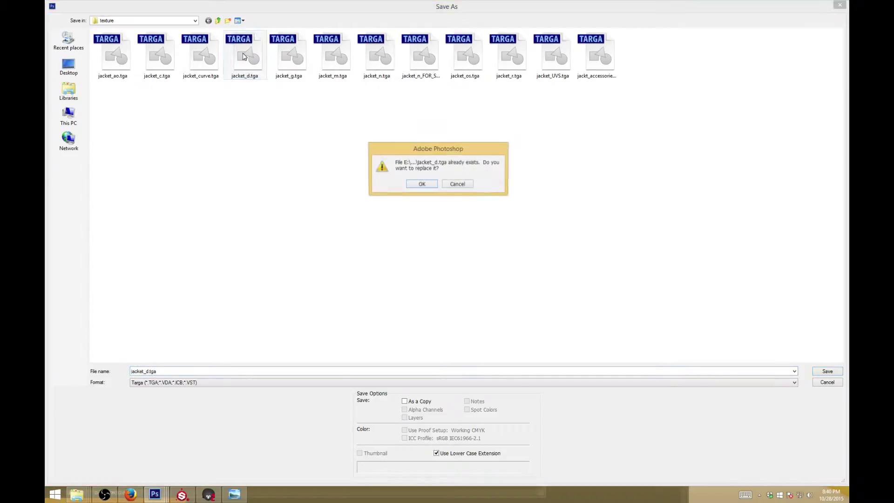
left_click(434, 186)
left_click(439, 121)
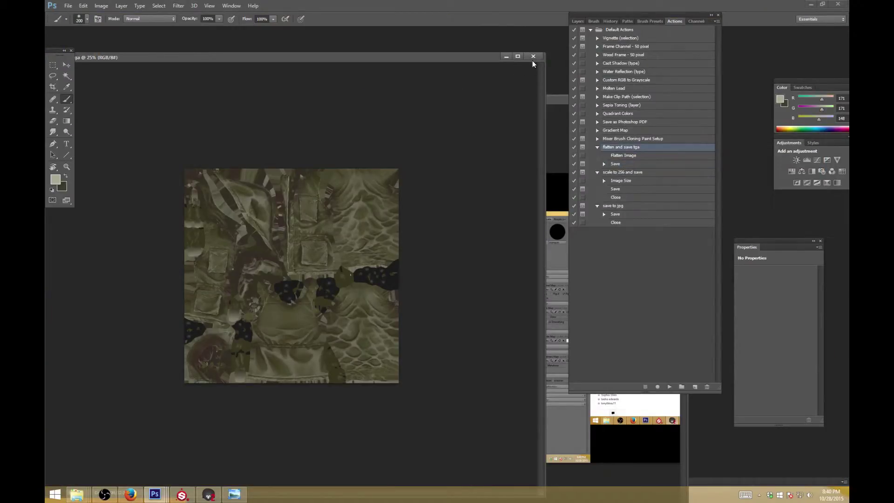
left_click(533, 56)
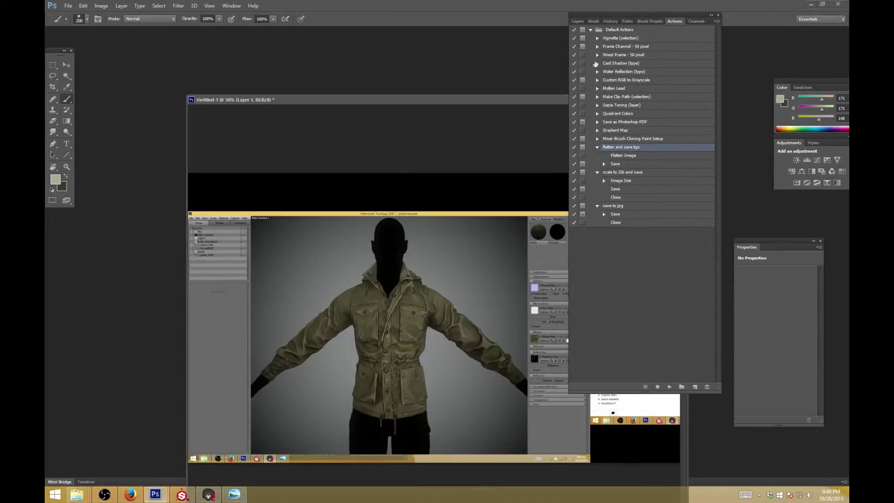
Capture the updated jacket render in Marmoset Toolbag and paste it into Photoshop's Untitled-1 document as a new layer
left_click(809, 5)
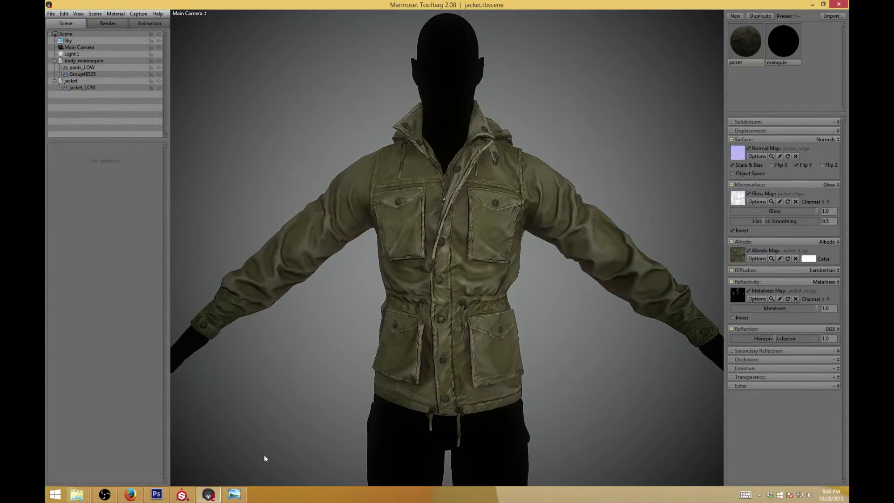
left_click(156, 495)
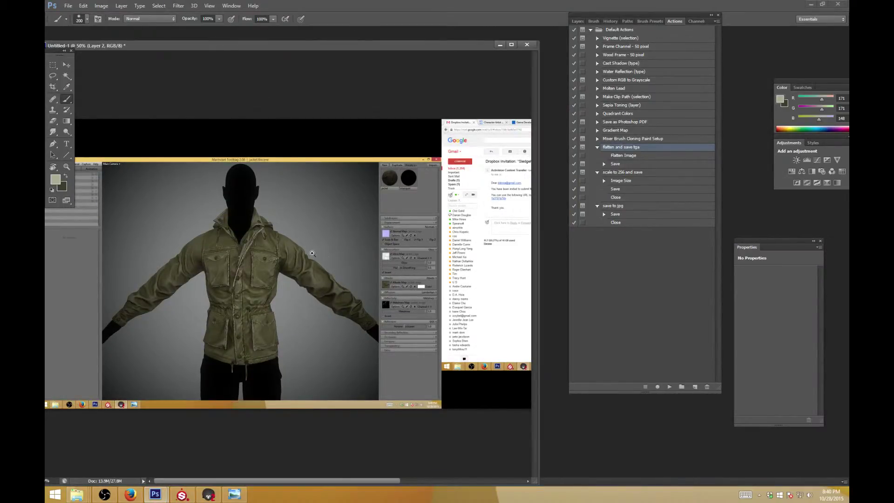
left_click(310, 255)
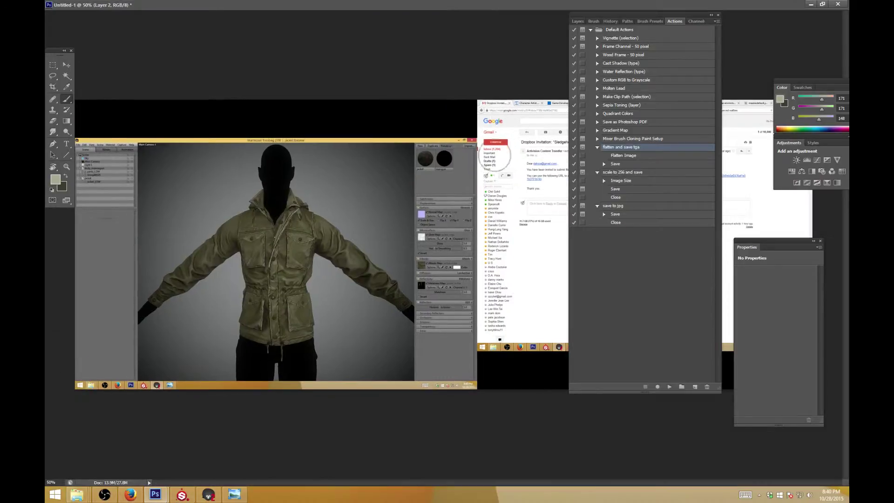
Crop the Untitled-1 document tightly around the jacket render, removing the side panels, browser window and black strip above
key("ctrl+minus")
left_click(53, 65)
key("ctrl+minus")
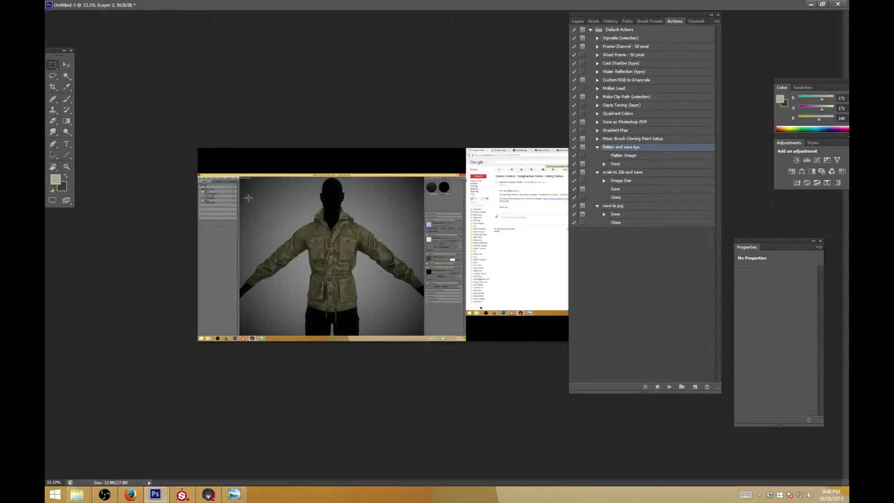
key("c")
key("ctrl+minus")
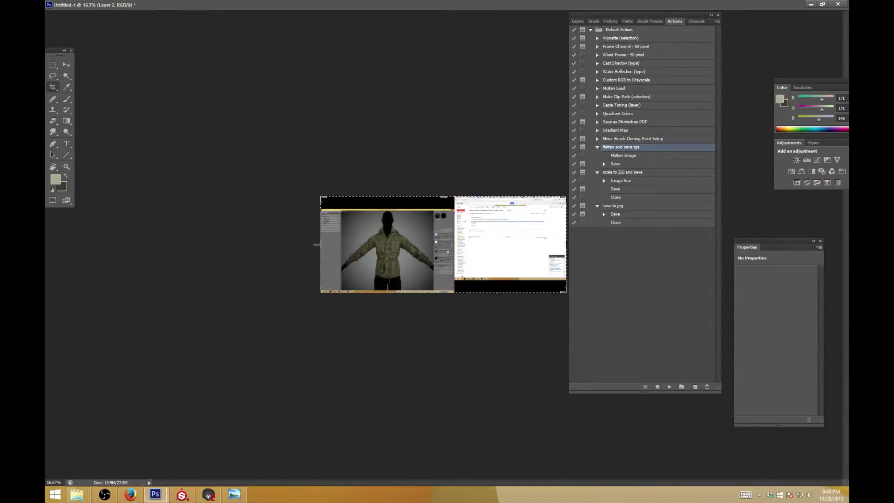
left_click_drag(310, 245, 331, 246)
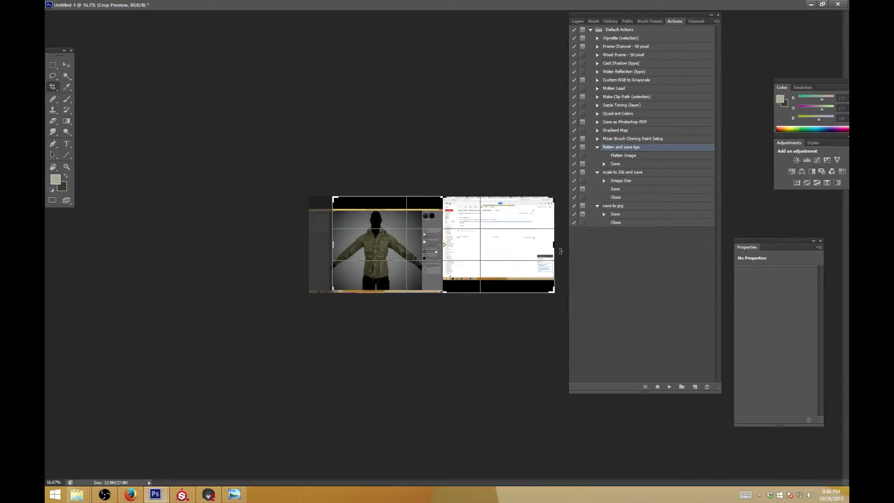
left_click_drag(554, 248, 496, 246)
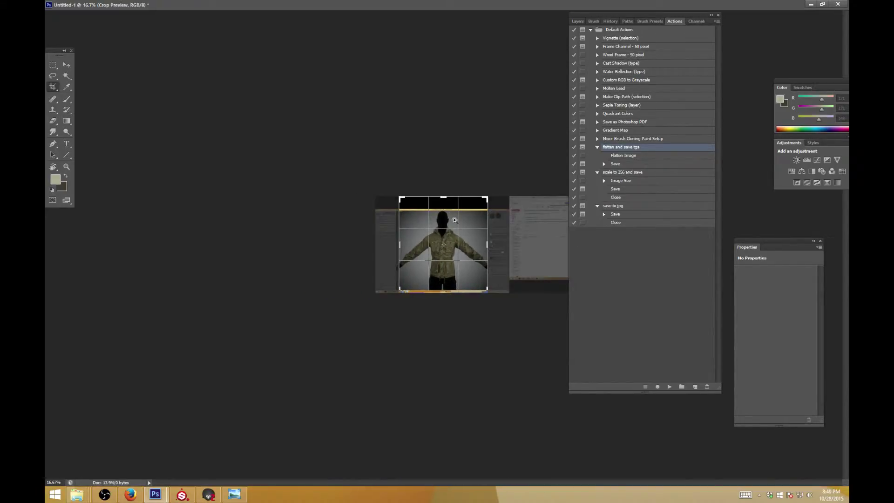
key("ctrl+plus")
key("ctrl+plus")
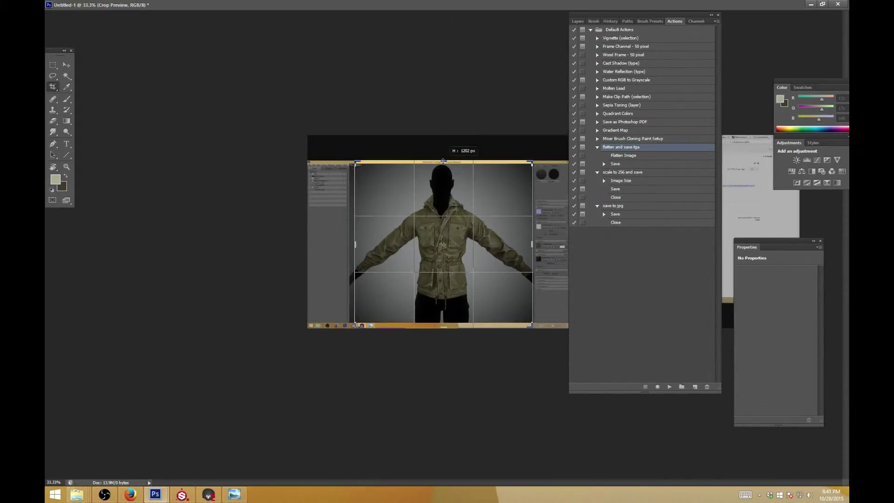
left_click(53, 76)
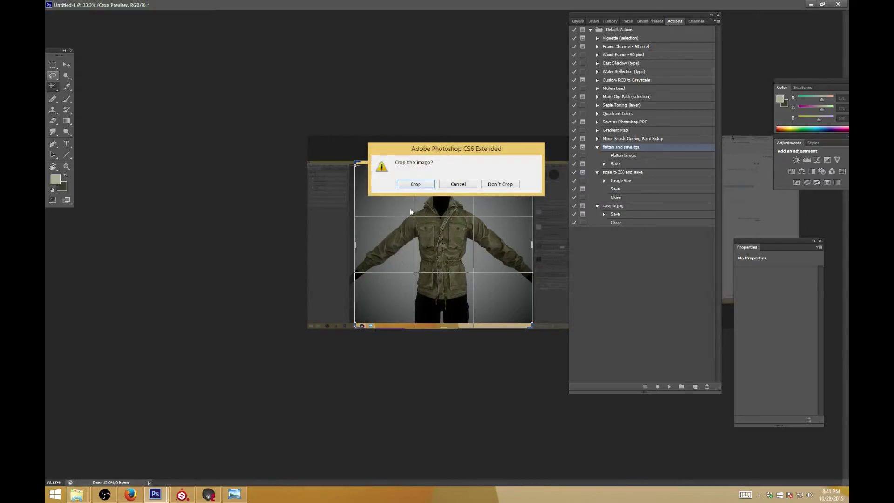
left_click(417, 183)
Delete the Background layer and view the jacket render at 100% with the layer list moved off the figure
left_click(578, 21)
left_click_drag(583, 70, 707, 387)
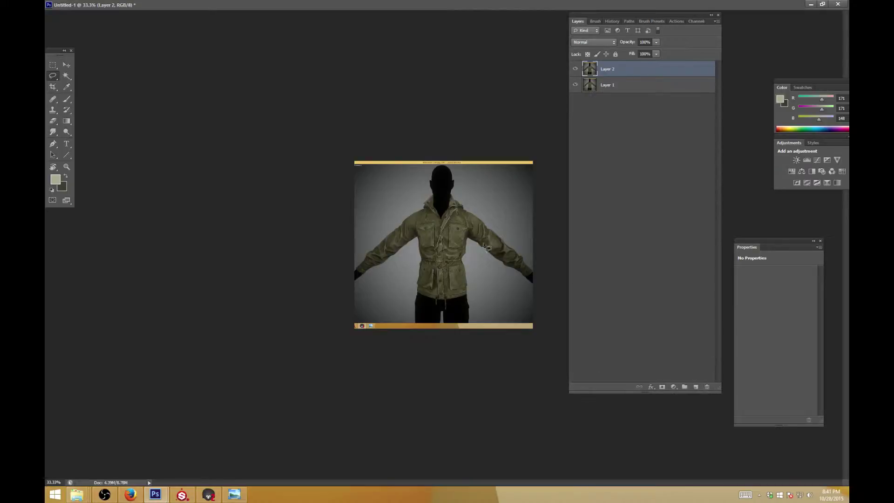
key("ctrl+1")
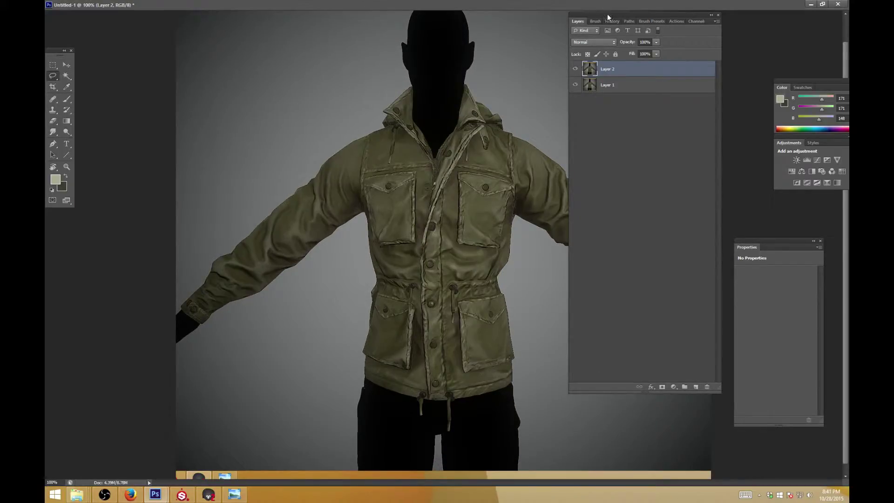
left_click_drag(607, 15, 721, 15)
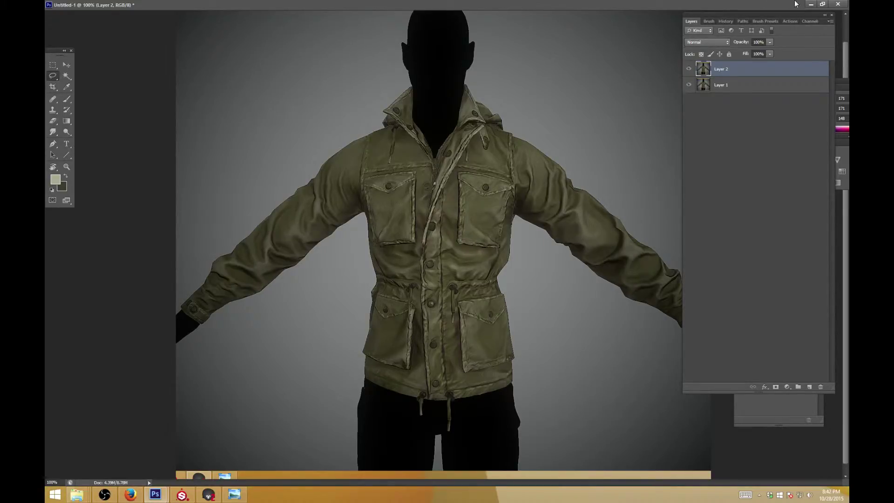
Minimize Photoshop and Marmoset Toolbag and launch Maya 2015 from the desktop
left_click(811, 4)
left_click(811, 4)
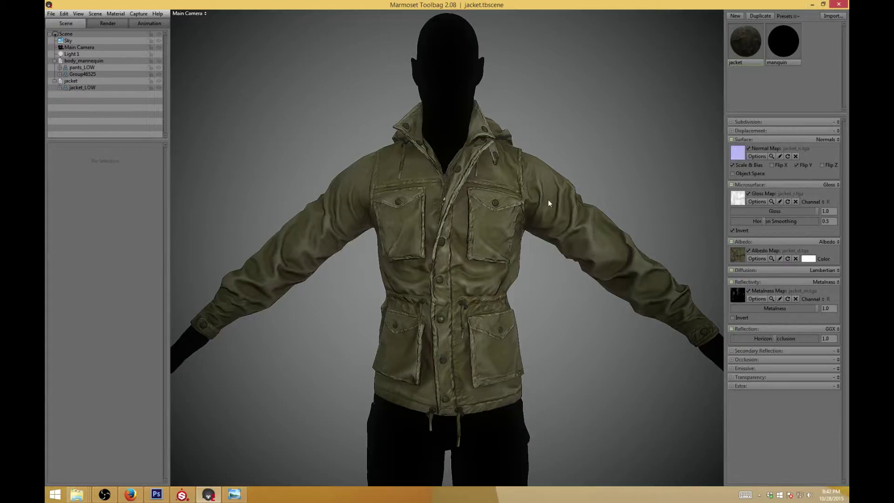
left_click(813, 4)
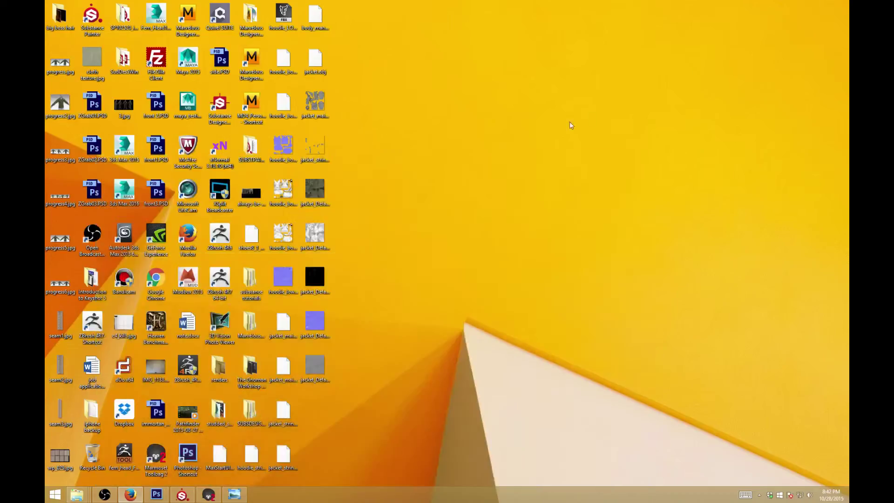
left_click(223, 236)
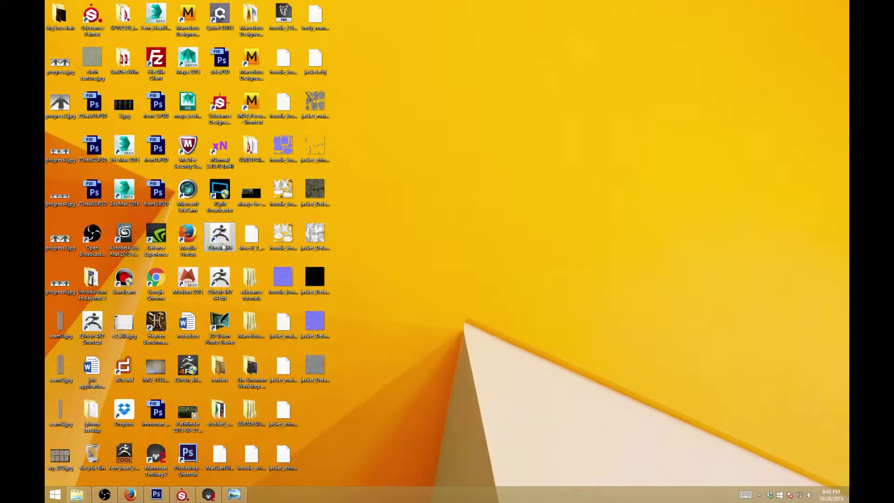
double_click(188, 61)
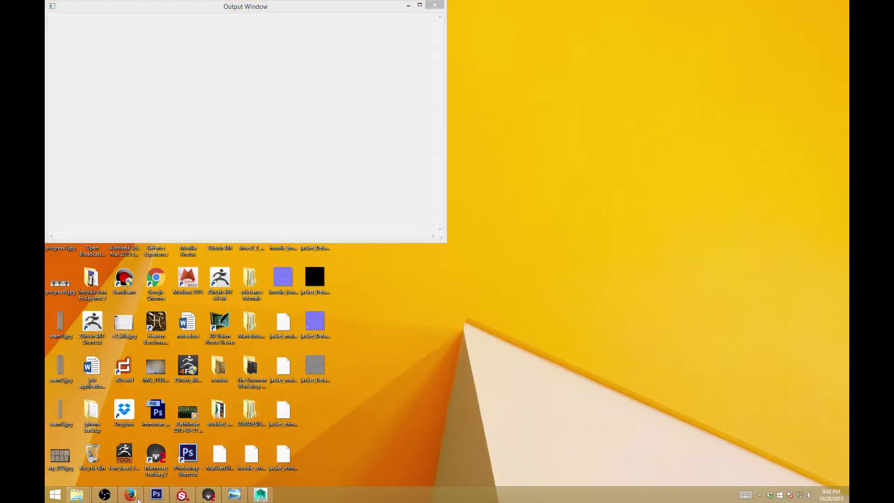
Switch to Photoshop and compare the two jacket renders by toggling Layer 2's visibility
left_click(157, 495)
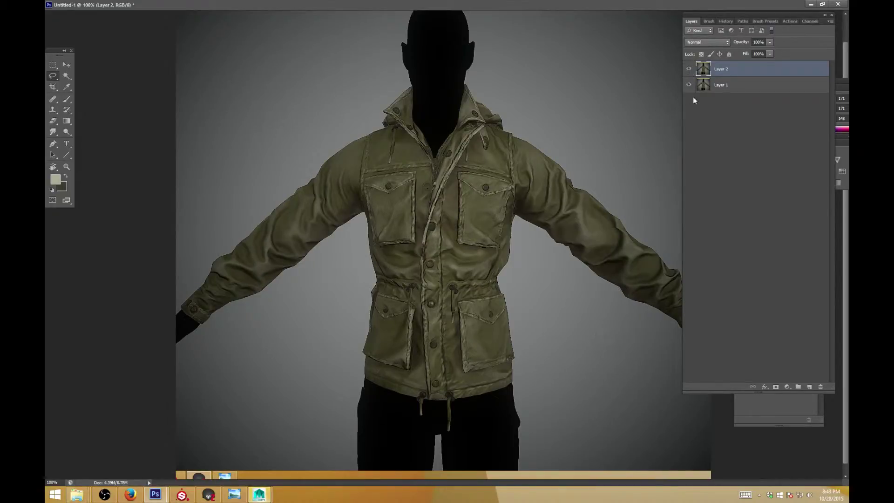
left_click(689, 70)
left_click(689, 69)
left_click(690, 69)
left_click(689, 70)
Switch to Maya and dismiss the 1-Minute Startup Movies and What's New Highlight Settings windows
left_click(812, 4)
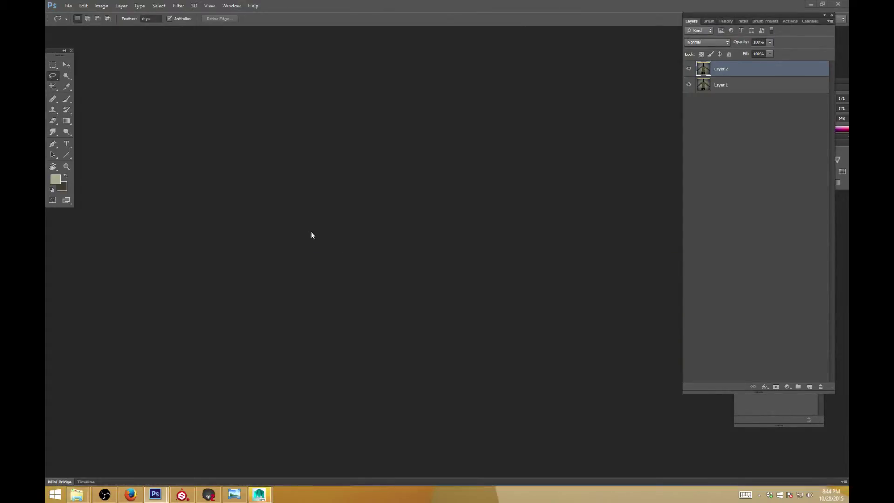
left_click(810, 4)
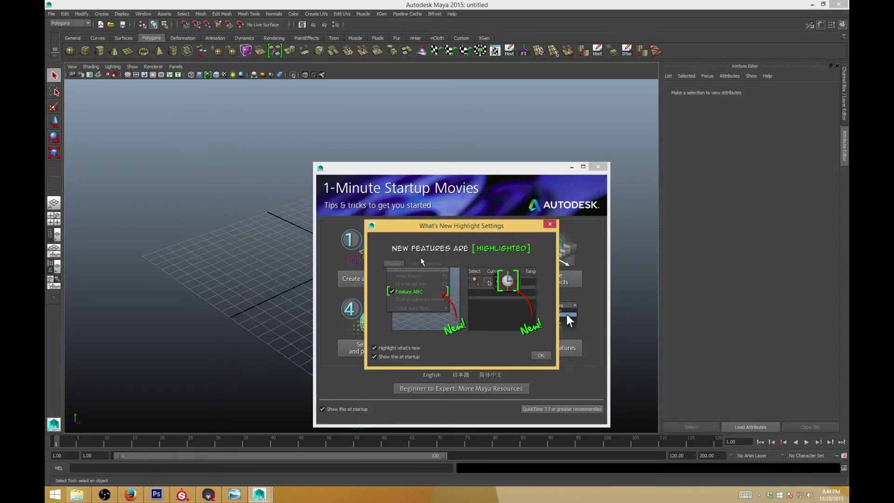
left_click(598, 166)
left_click(550, 224)
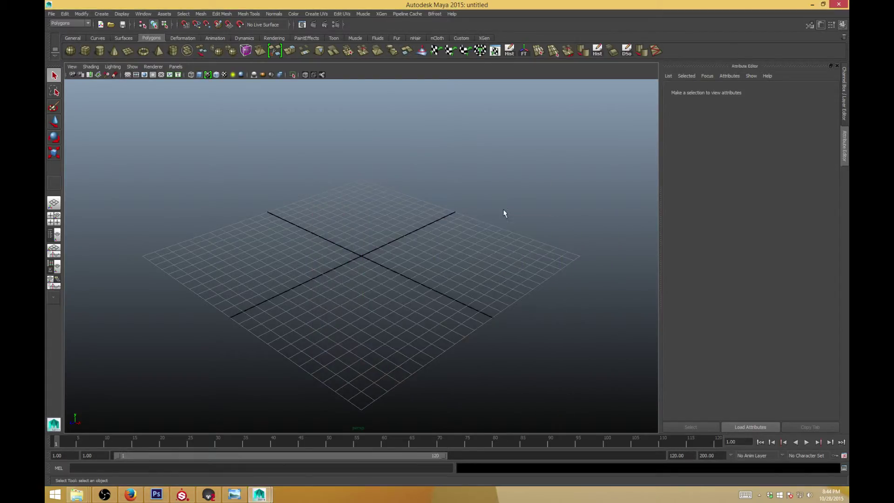
Open the scene jacket.mb from the E:\2k8 characters\Sledgehammer Test folder
left_click(51, 14)
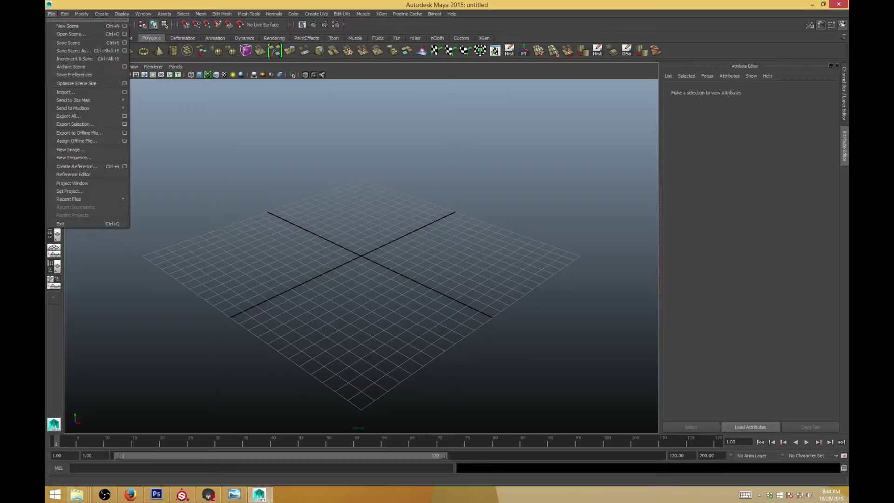
left_click(77, 36)
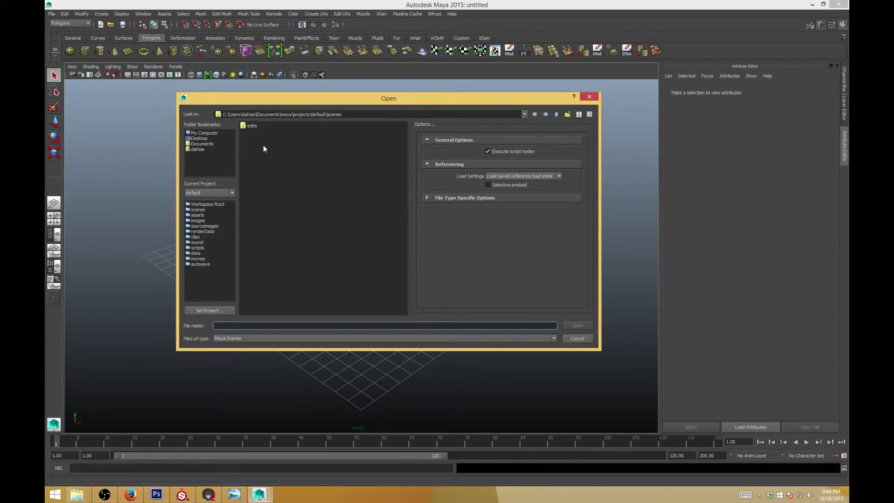
left_click(208, 144)
left_click(205, 133)
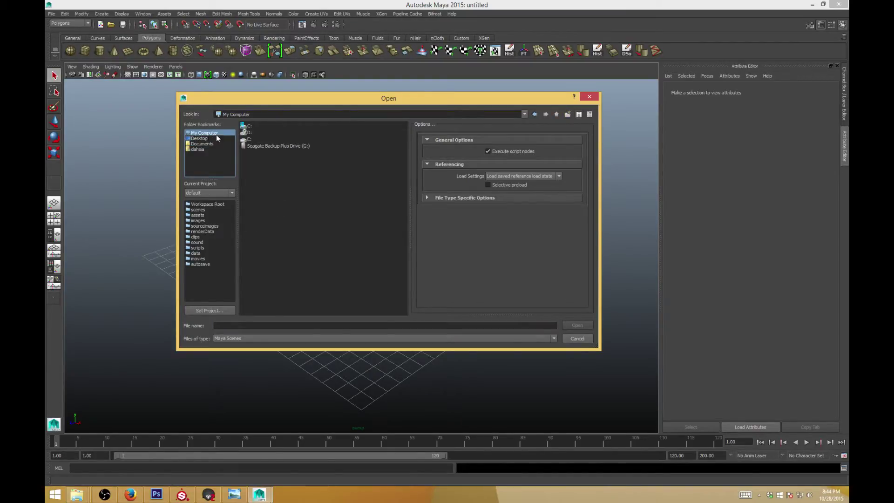
double_click(249, 139)
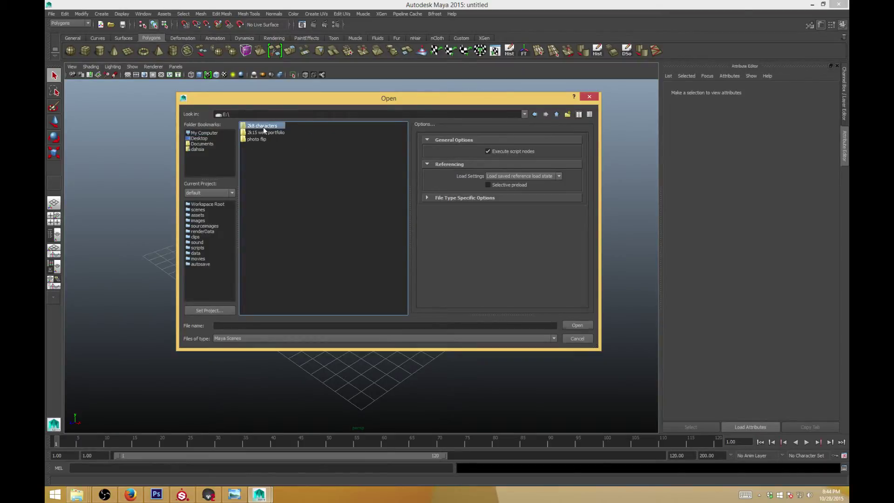
double_click(261, 132)
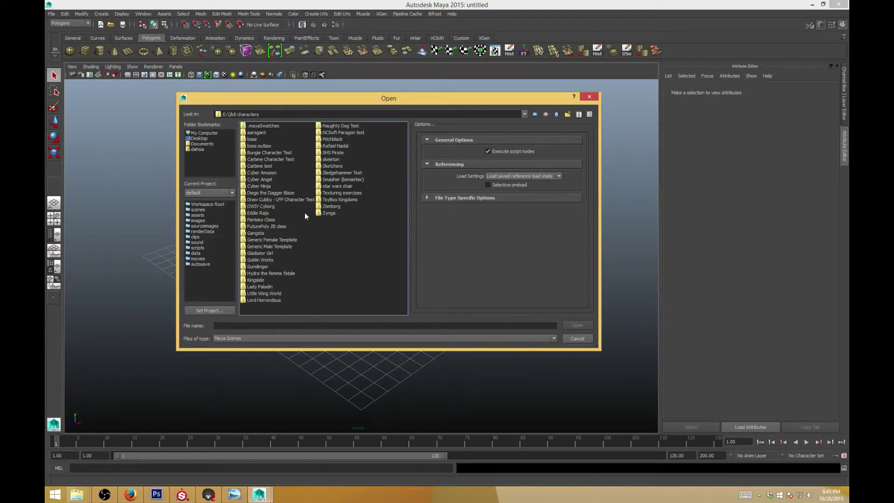
double_click(344, 173)
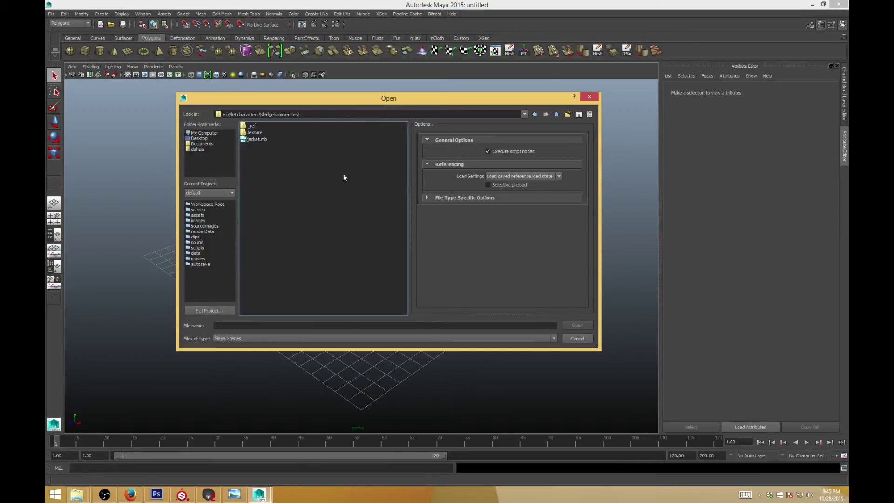
double_click(256, 139)
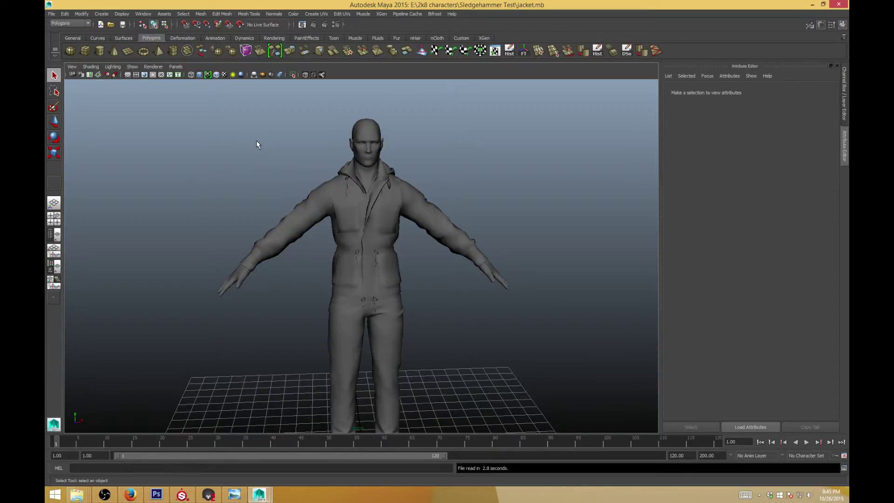
Minimize Maya and close its Output Window to clear the desktop
left_click(812, 5)
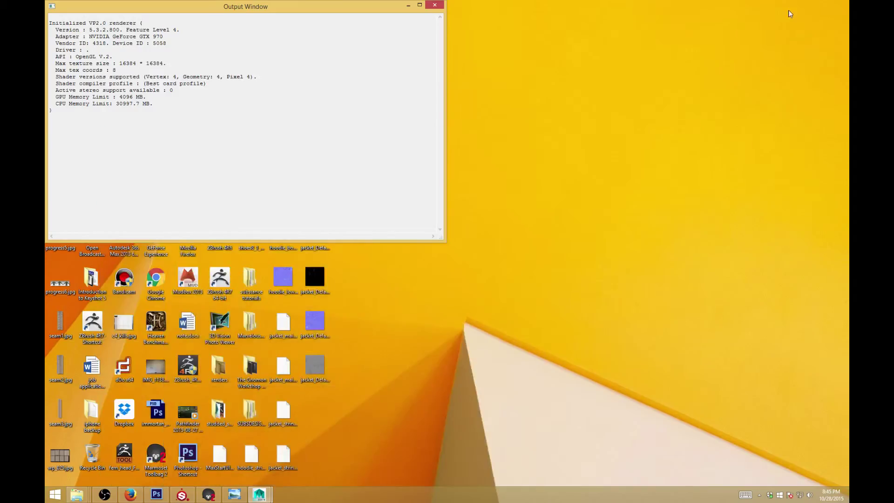
left_click(435, 5)
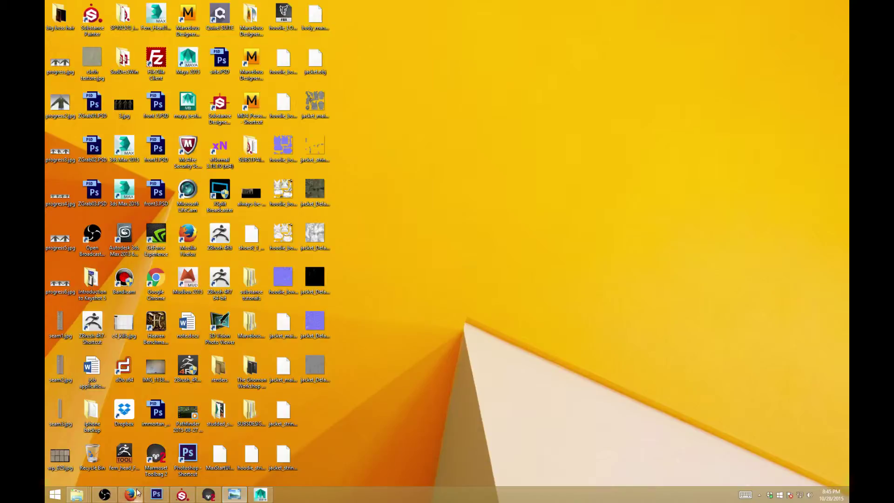
Open File Explorer, cancel the request to insert a disc into drive D, and close the empty File Explorer window
mouse_move(138, 493)
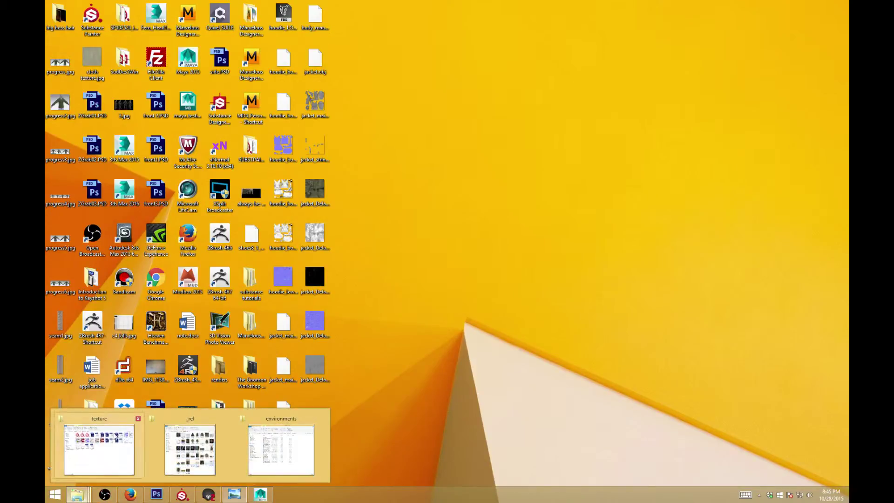
left_click(78, 499)
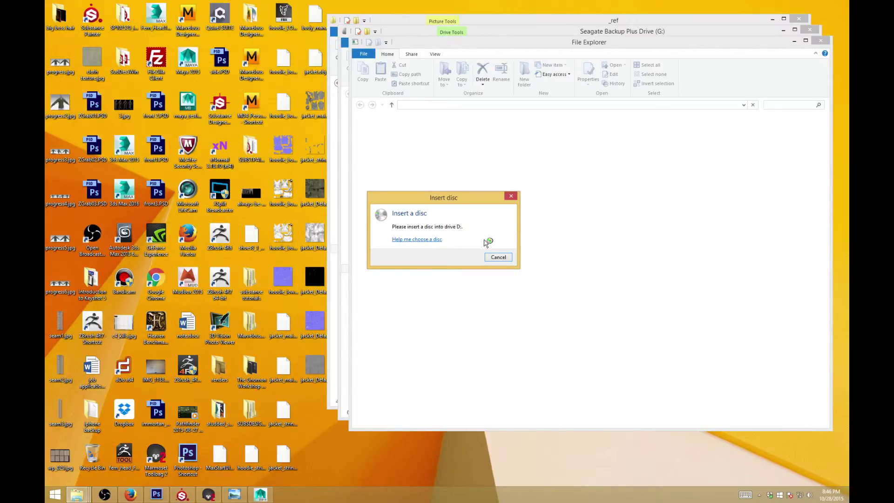
left_click(496, 256)
left_click(821, 41)
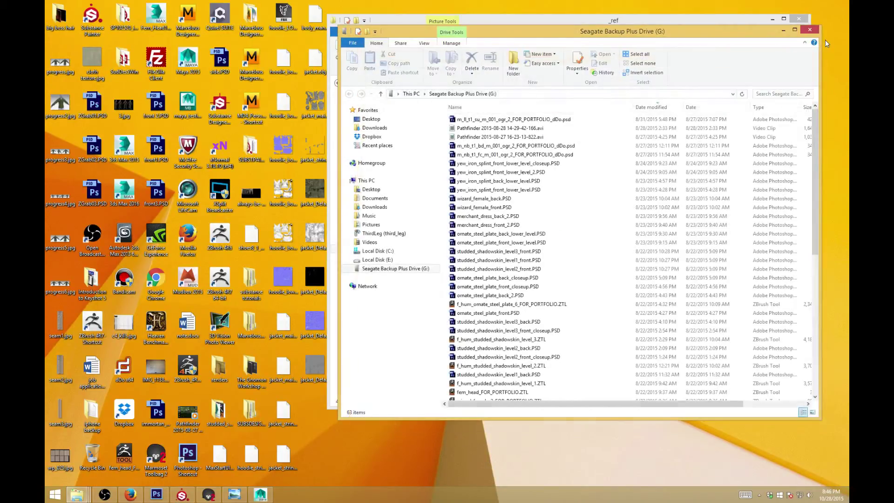
Open the 2k8 characters folder on the Seagate Backup Plus Drive (G:)
left_click_drag(654, 37, 620, 58)
left_click(536, 255)
scroll(535, 255, "down", 10)
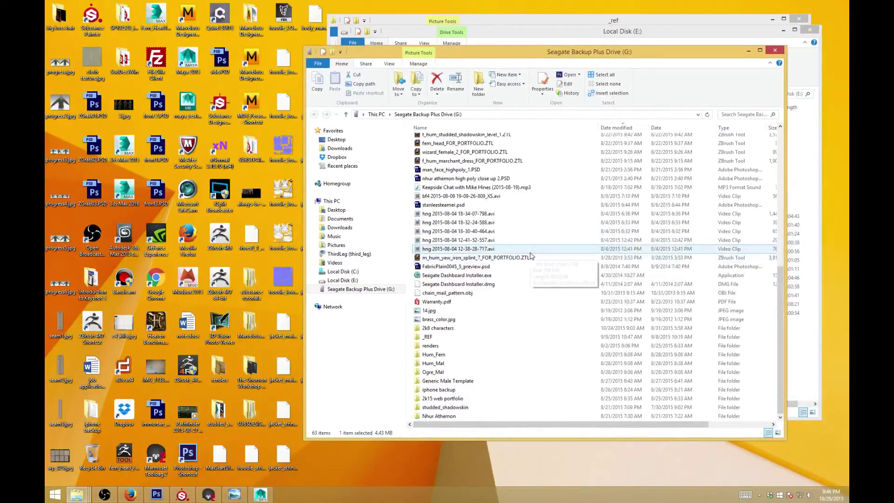
double_click(456, 329)
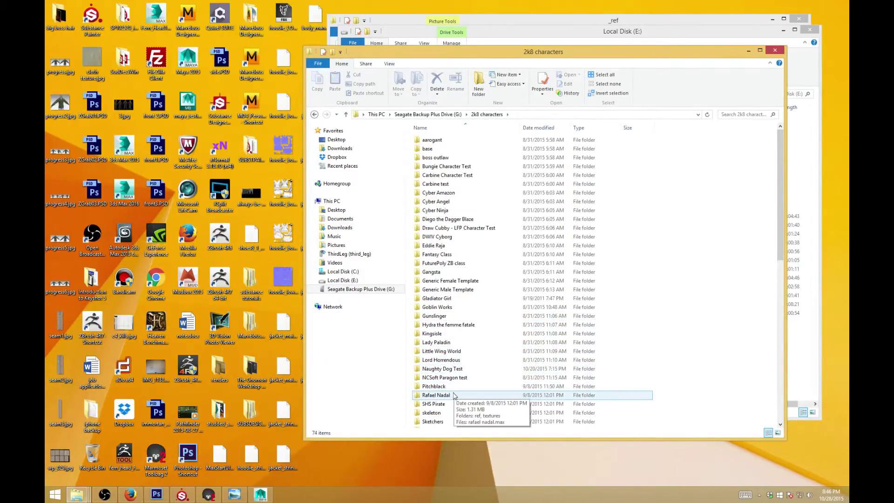
Delete the Sledgehammer Test folder from 2k8 characters on drive G and copy the version from drive E in its place
left_click(441, 361)
scroll(457, 354, "down", 6)
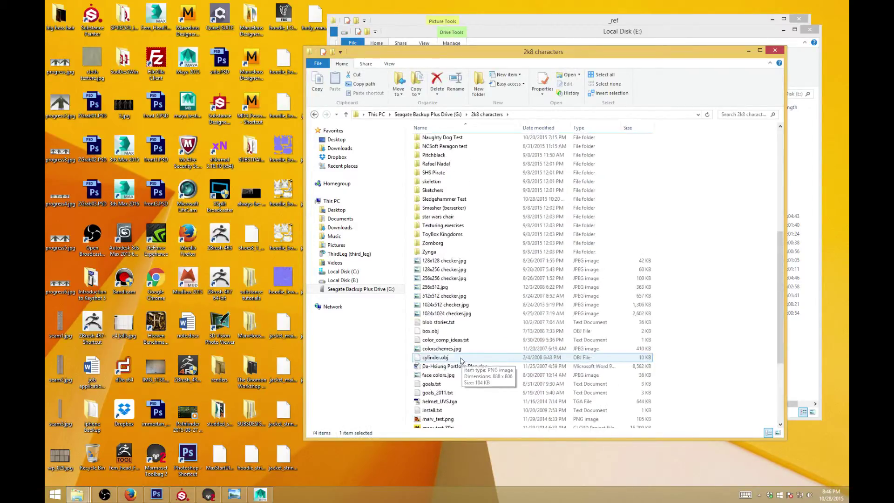
right_click(452, 278)
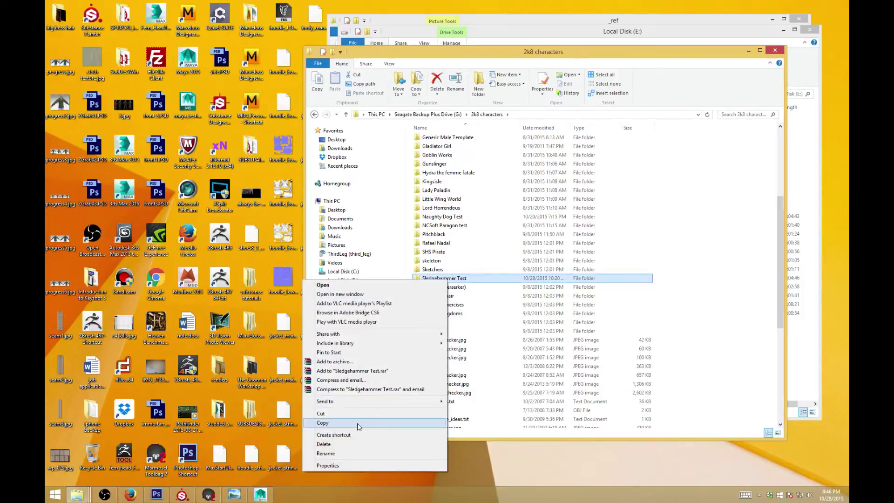
left_click(358, 444)
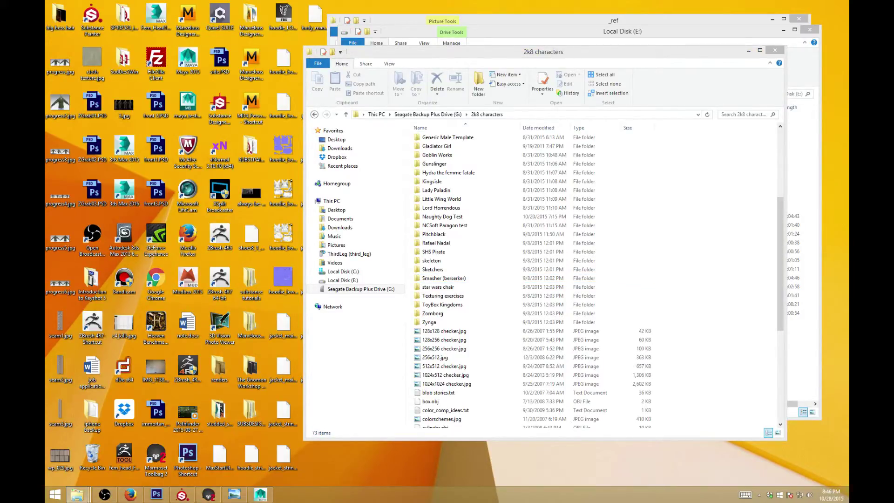
left_click_drag(804, 404, 690, 370)
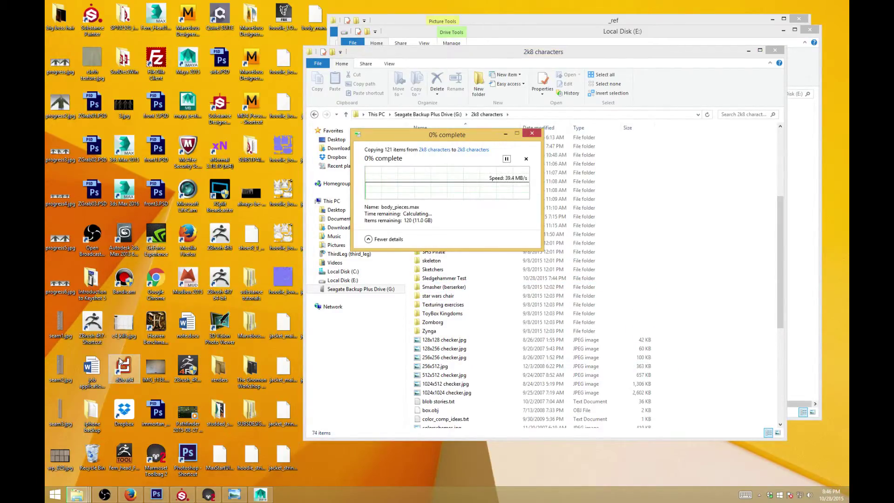
Empty the Recycle Bin and confirm permanently deleting the old Sledgehammer Test folder
right_click(96, 455)
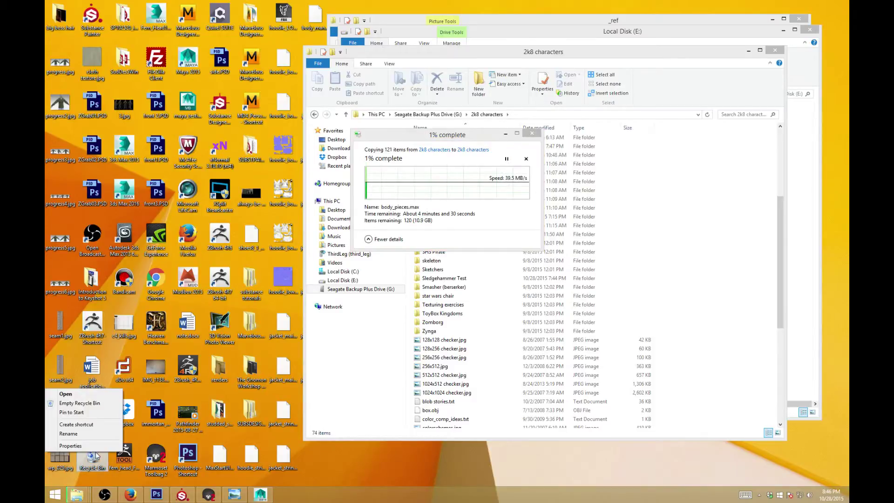
left_click(79, 403)
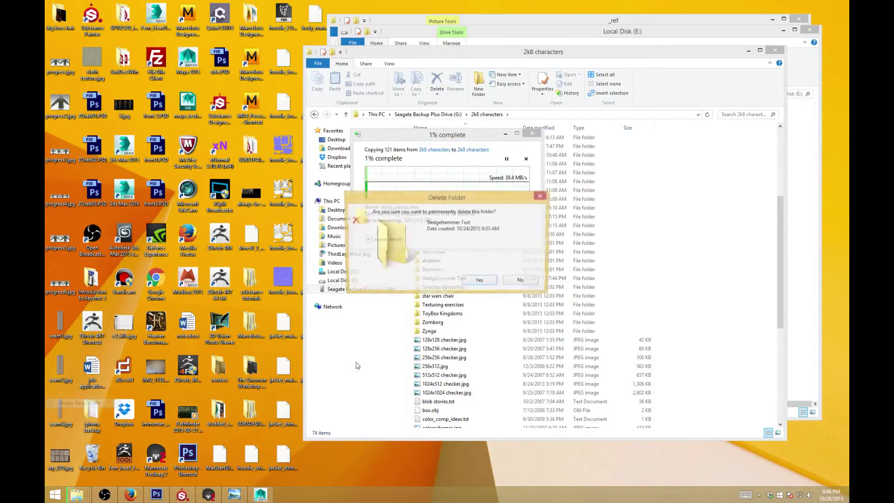
left_click(480, 281)
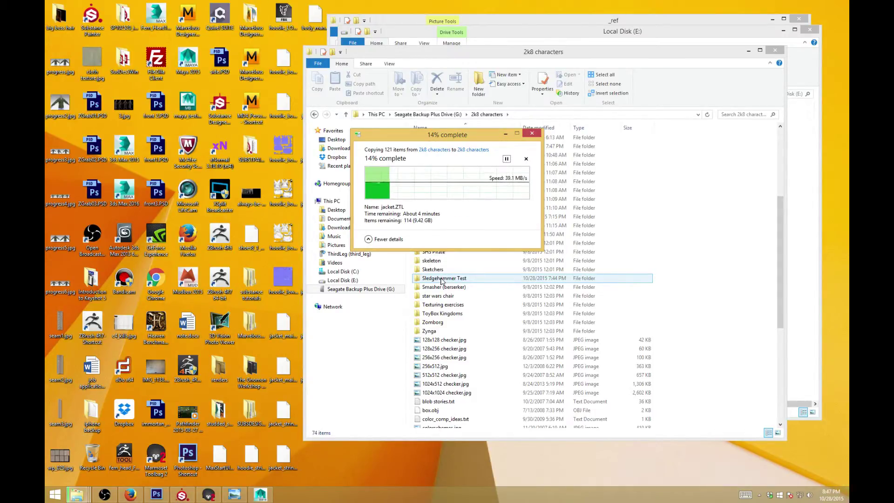
Switch to Maya and view the upper body of the jacket character up close
left_click(260, 495)
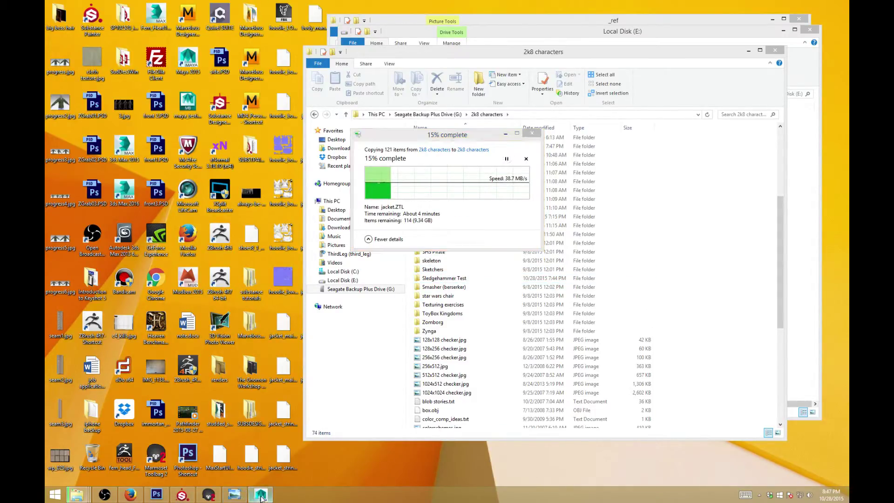
scroll(466, 297, "down", 3)
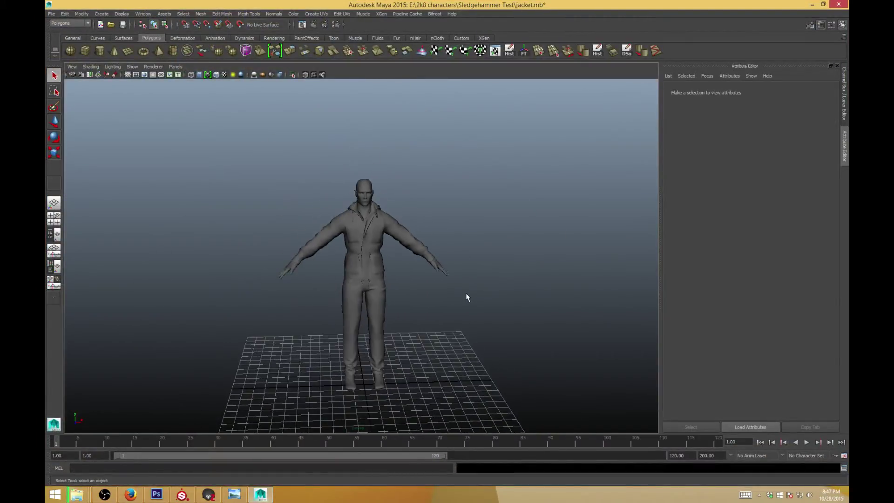
scroll(465, 297, "up", 5)
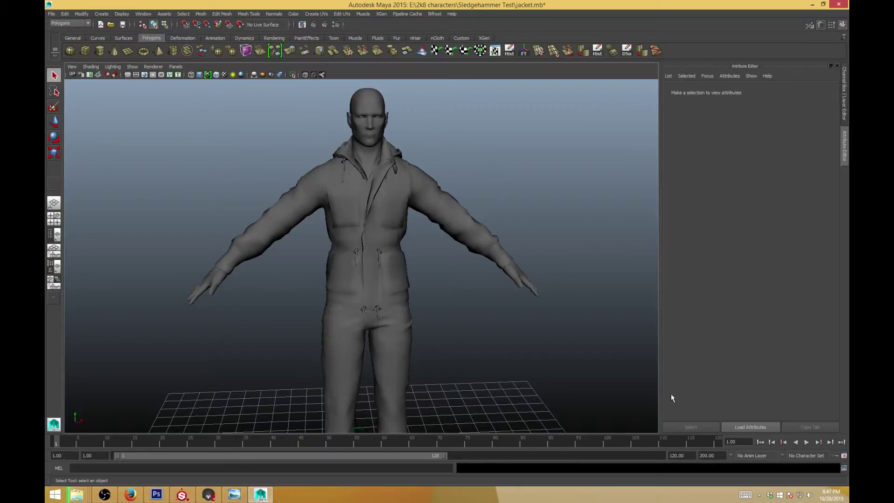
Bring up Steam from the hidden background programs
left_click(759, 495)
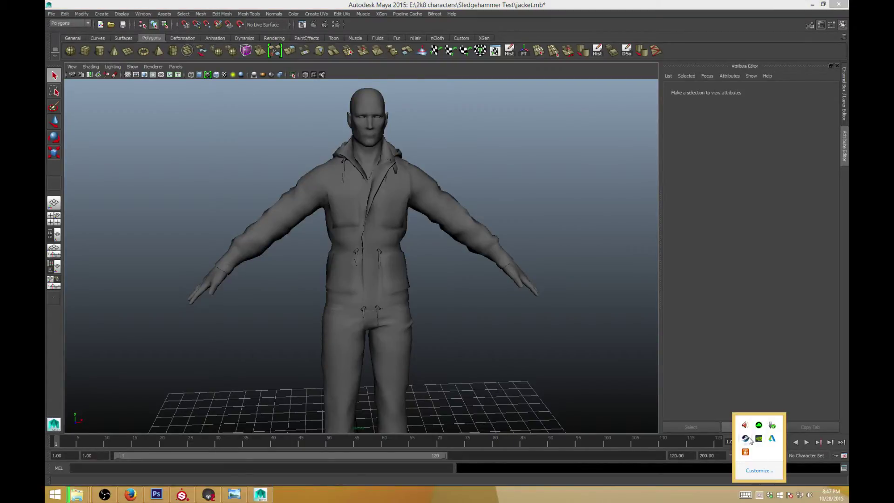
right_click(745, 439)
left_click(768, 378)
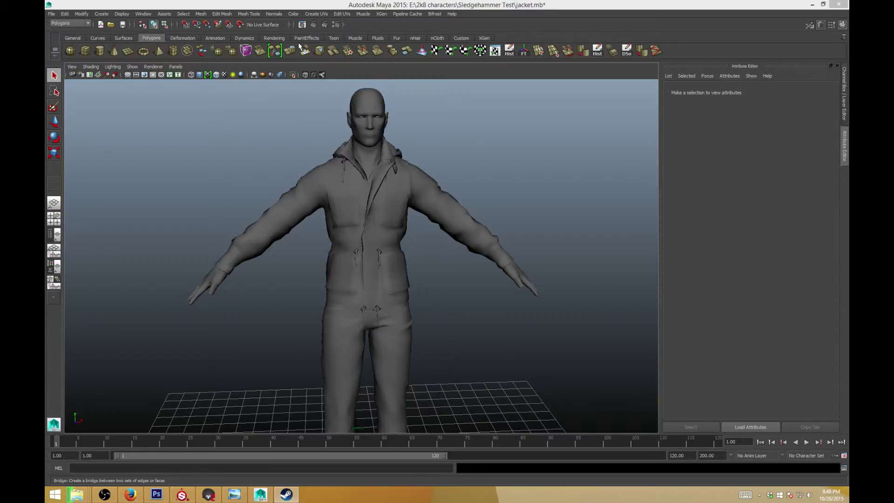
Switch between Marmoset Toolbag and Maya to compare the textured jacket with the untextured model, finishing in Maya
left_click(210, 495)
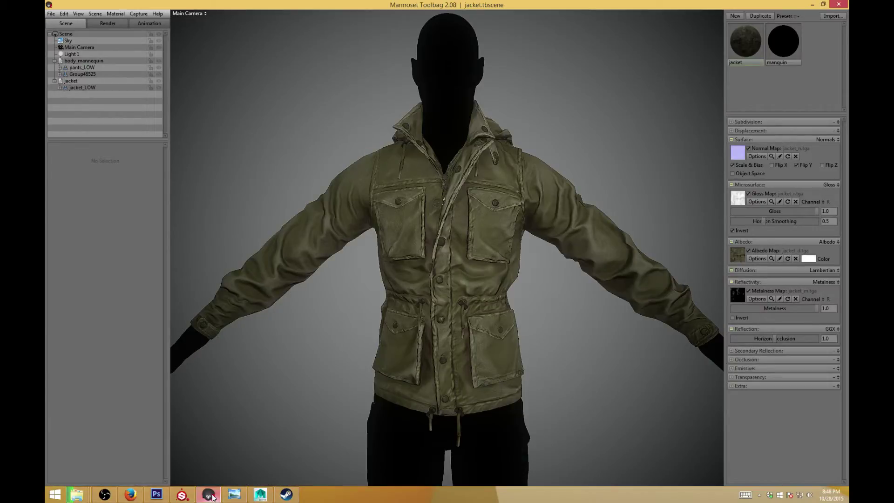
left_click(813, 5)
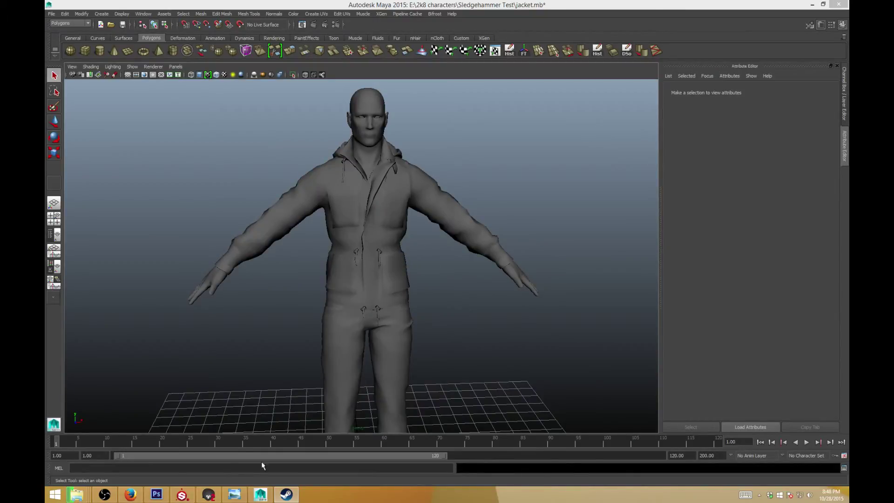
left_click(215, 499)
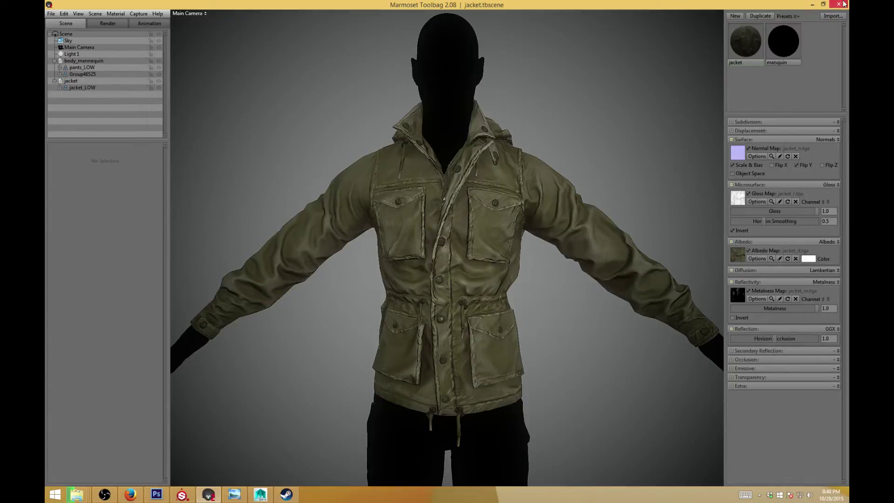
left_click(812, 4)
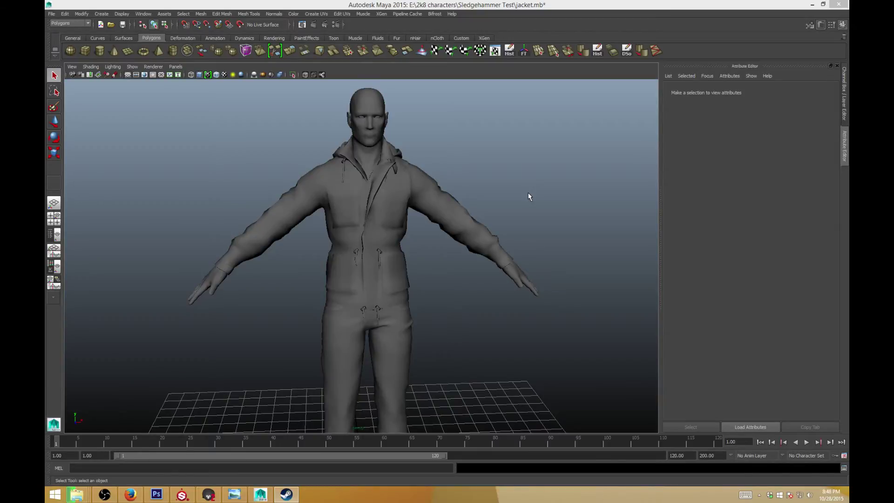
left_click(261, 498)
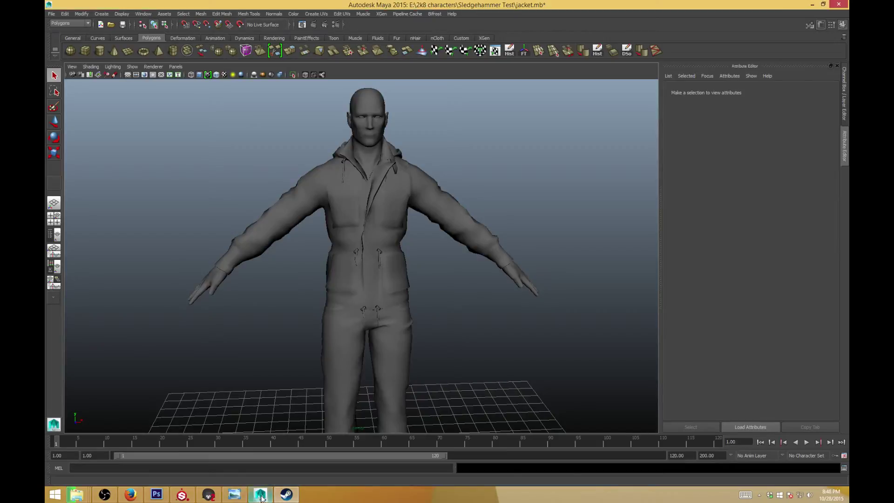
left_click(210, 495)
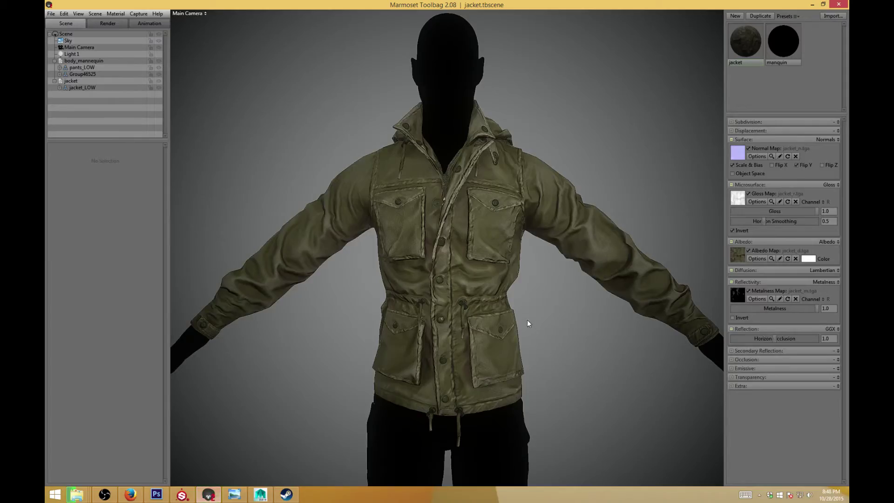
left_click_drag(571, 314, 517, 275)
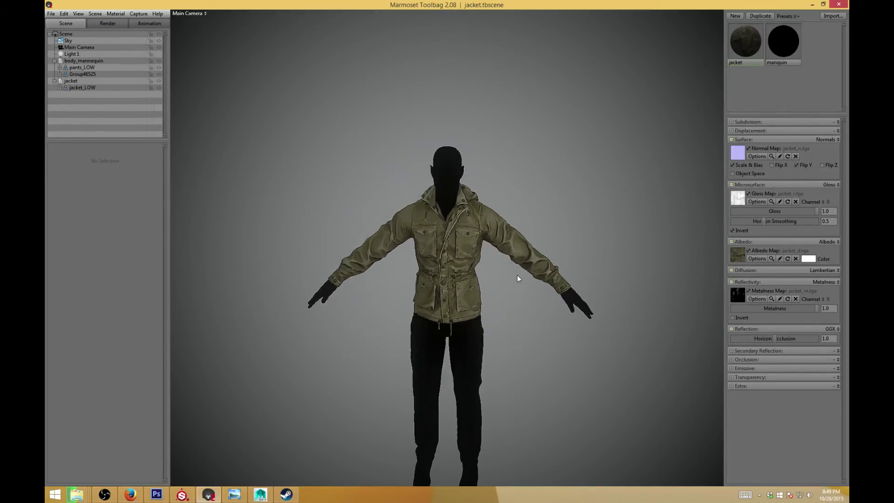
scroll(529, 283, "up", 5)
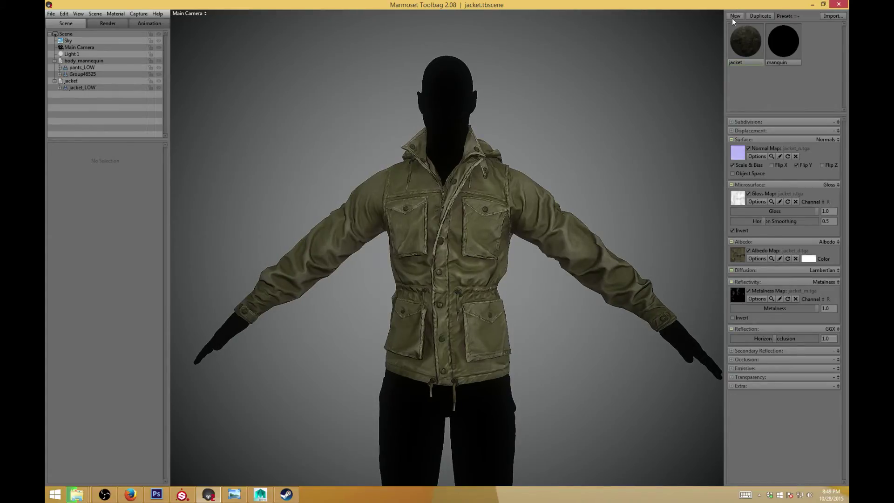
left_click(811, 4)
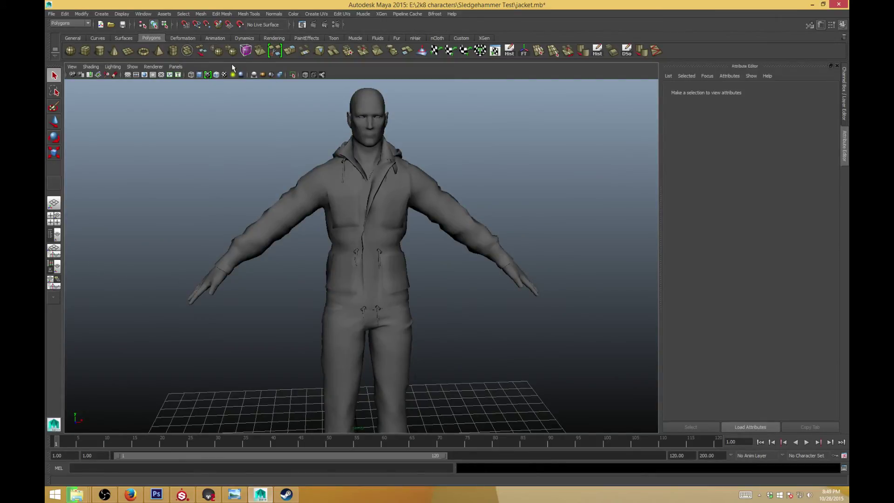
Select the jacket mesh and open the Assign New Material window for it, placing the window beside the torso
left_click(409, 176)
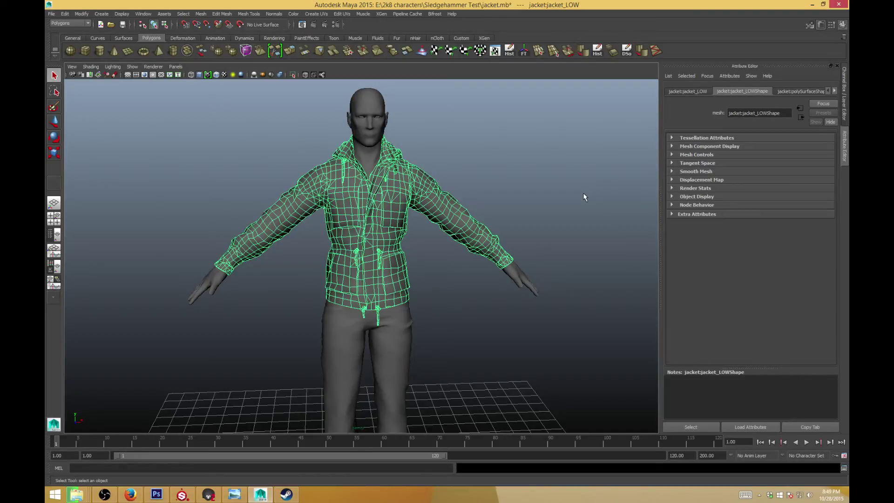
key("alt+Tab")
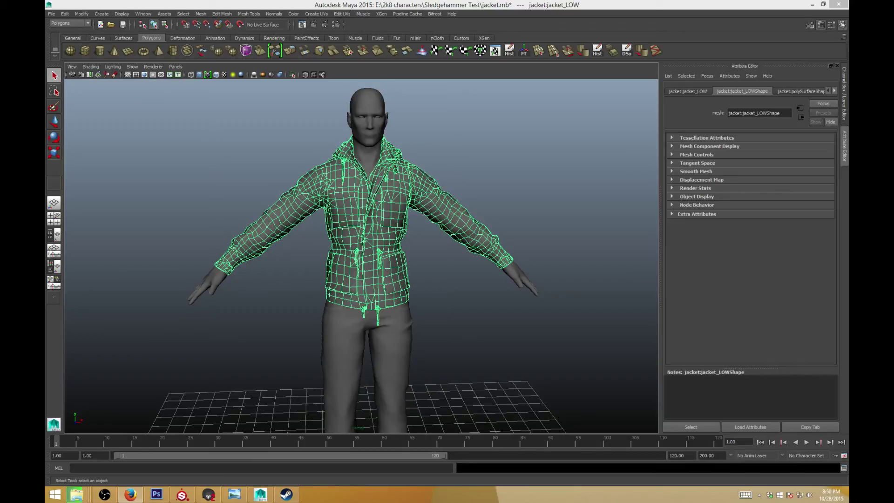
left_click(377, 207)
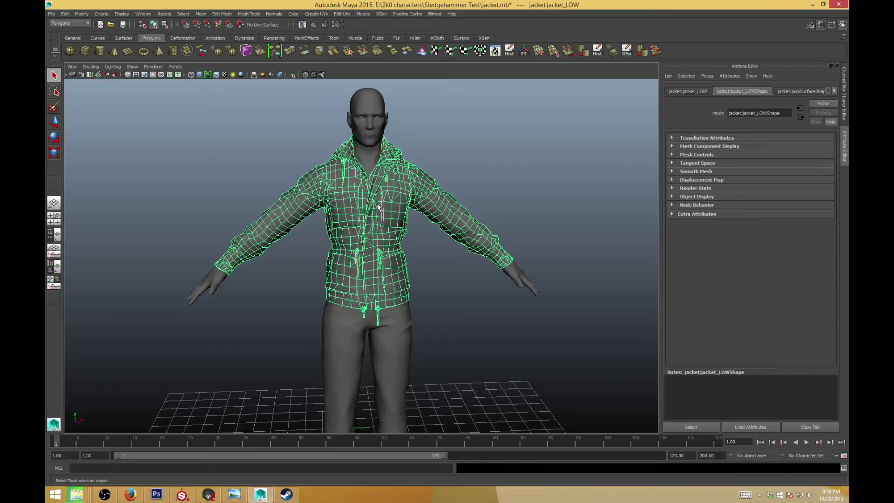
right_click(378, 206)
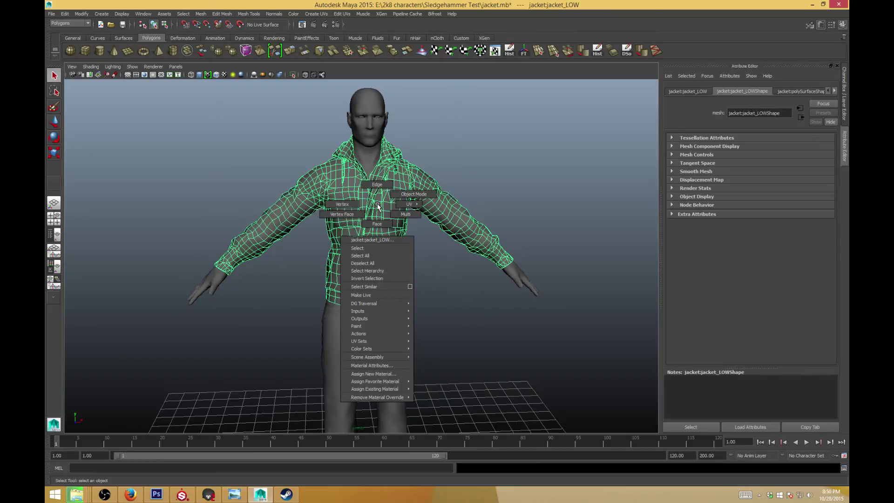
left_click(388, 373)
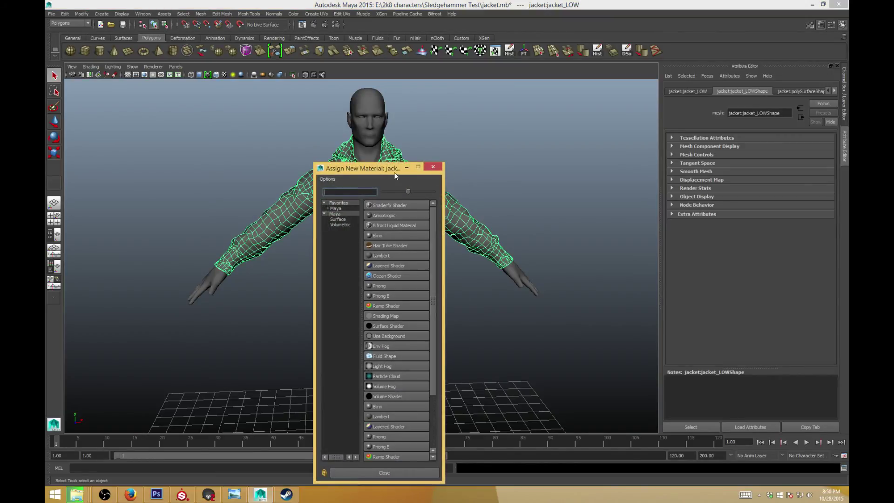
left_click_drag(395, 173, 479, 130)
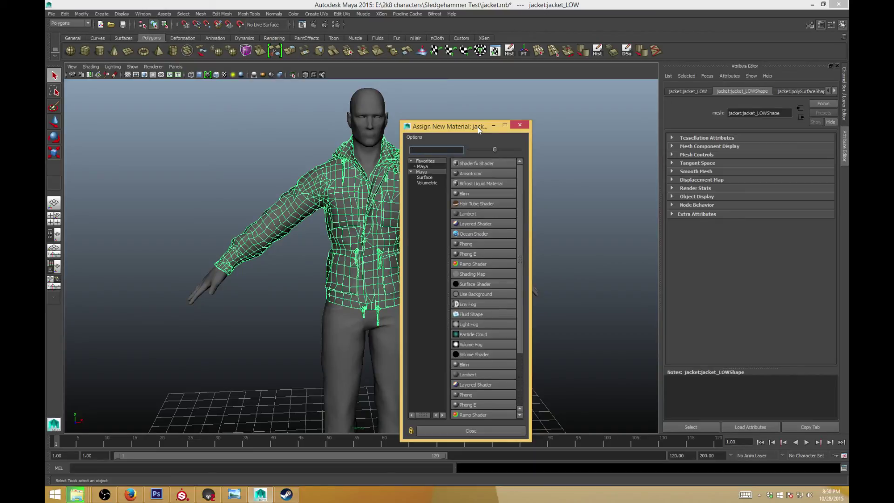
left_click(131, 495)
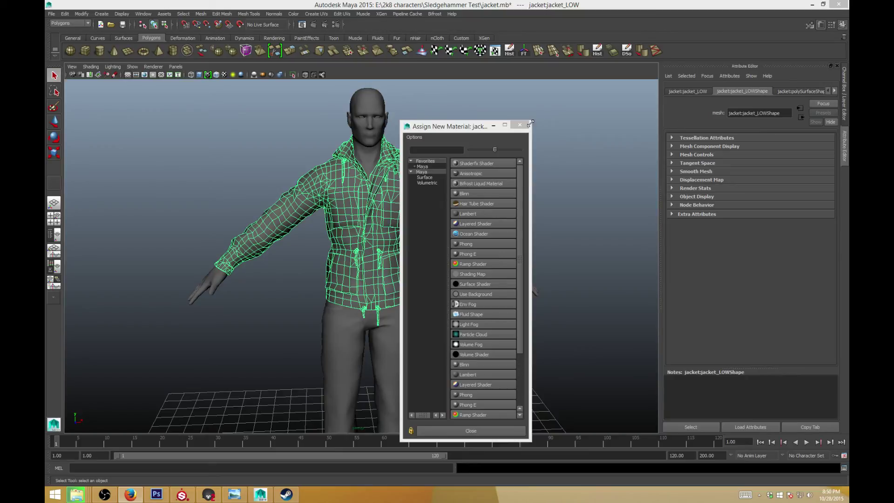
left_click_drag(481, 130, 529, 107)
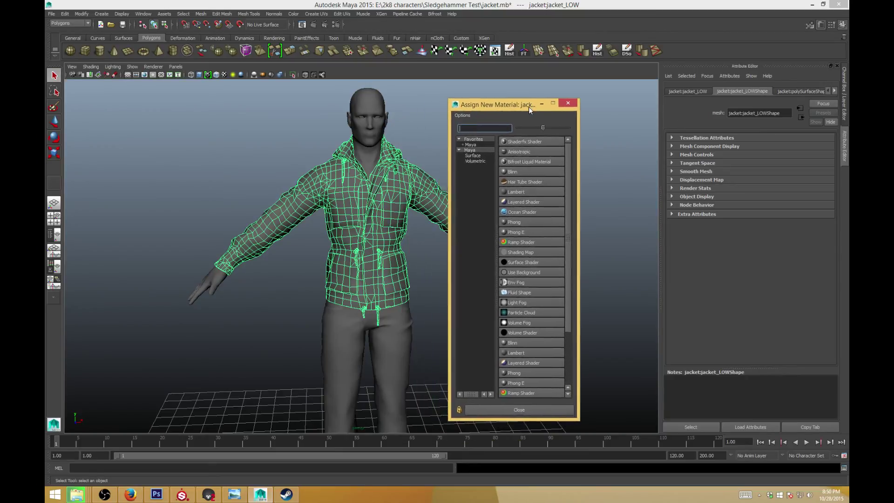